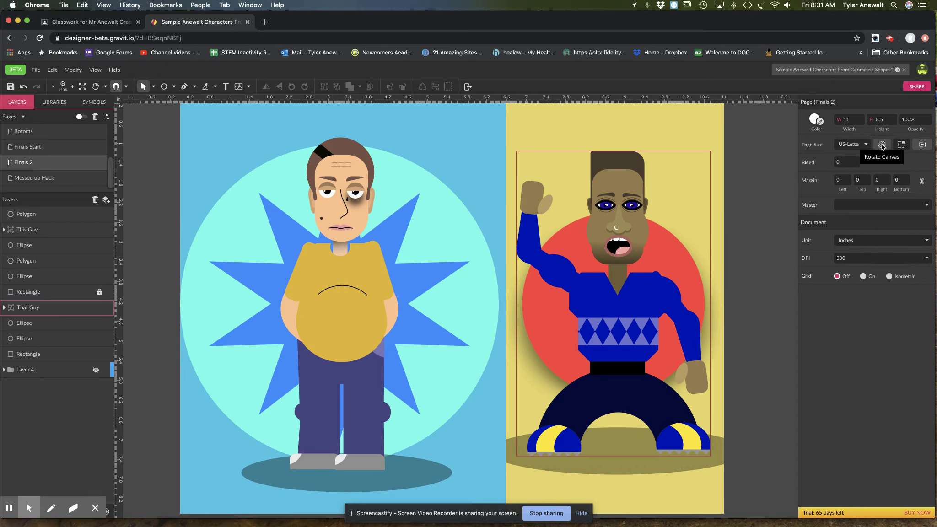
Rotate the Finals 2 page to portrait and restore its landscape orientation
click(882, 145)
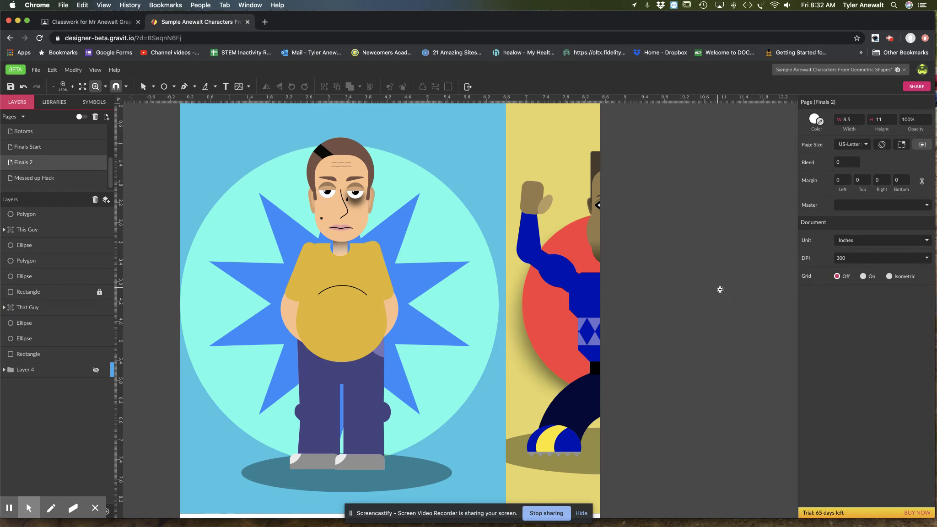
key(super+1)
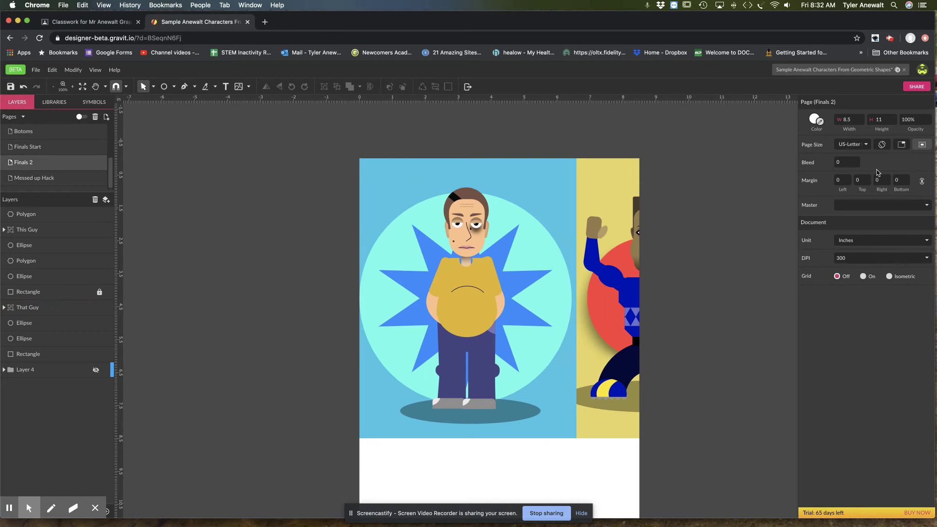
click(882, 144)
Draw an ellipse about 1.49 by 1.76 inches on the empty area outside the page's upper-left corner, and deselect it
key(h)
mouse_move(180, 165)
mouse_down()
mouse_move(150, 147)
mouse_move(236, 209)
mouse_up()
key(e)
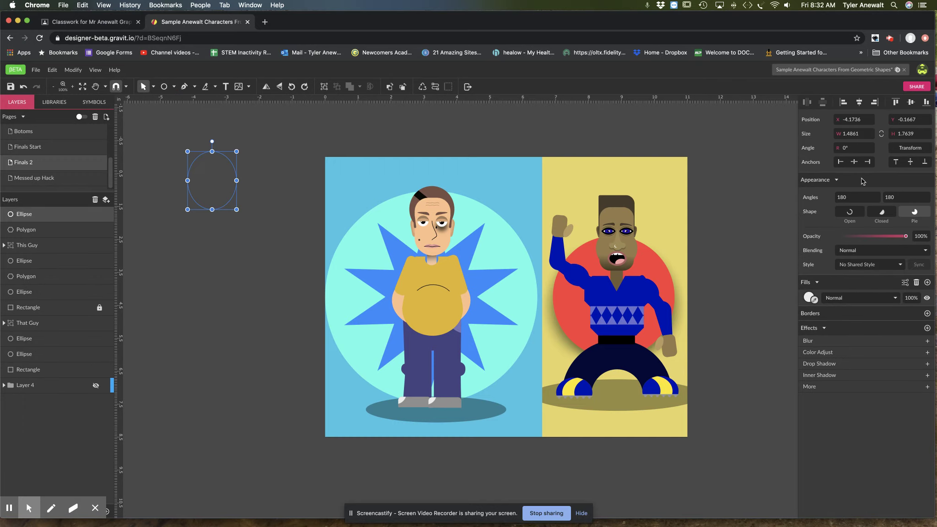
click(504, 129)
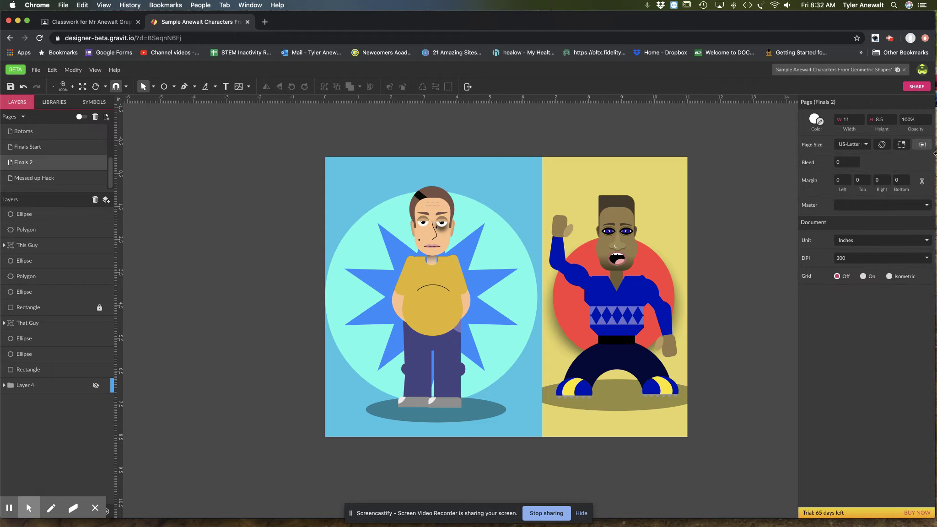
Toggle the page orientation once more and return it to landscape
click(882, 144)
click(881, 144)
Open the Finals Start page with the two characters
click(27, 148)
key(space)
scroll(483, 295, up, 3)
drag(483, 295, 432, 239)
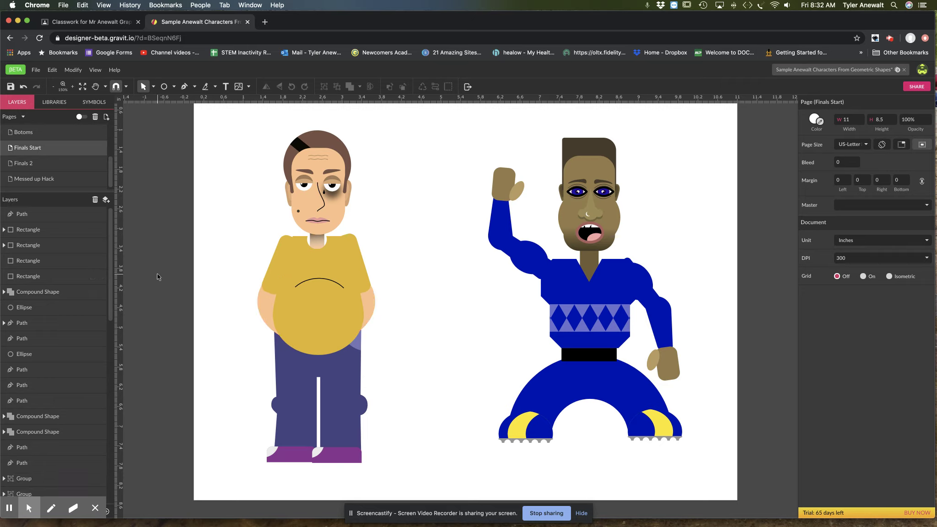
Select all the parts of the yellow-shirted character and group them
drag(235, 140, 404, 479)
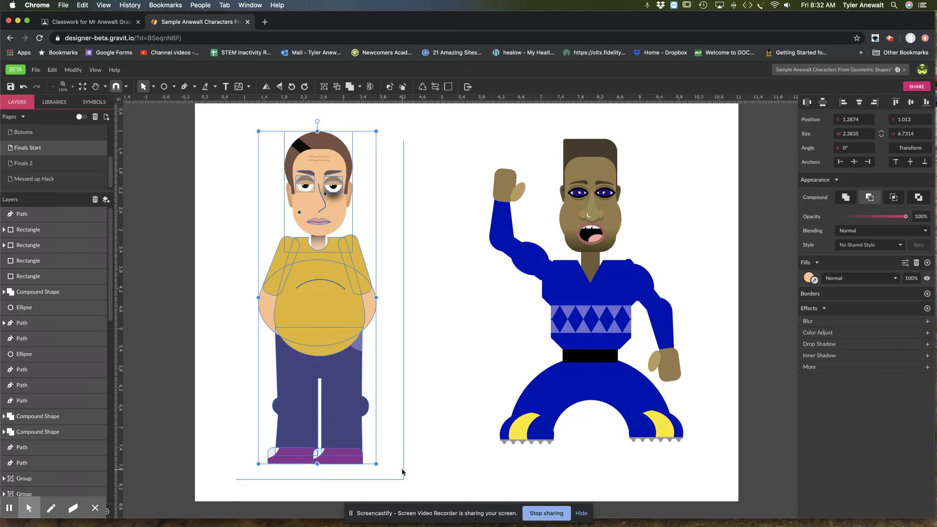
scroll(45, 302, down, 15)
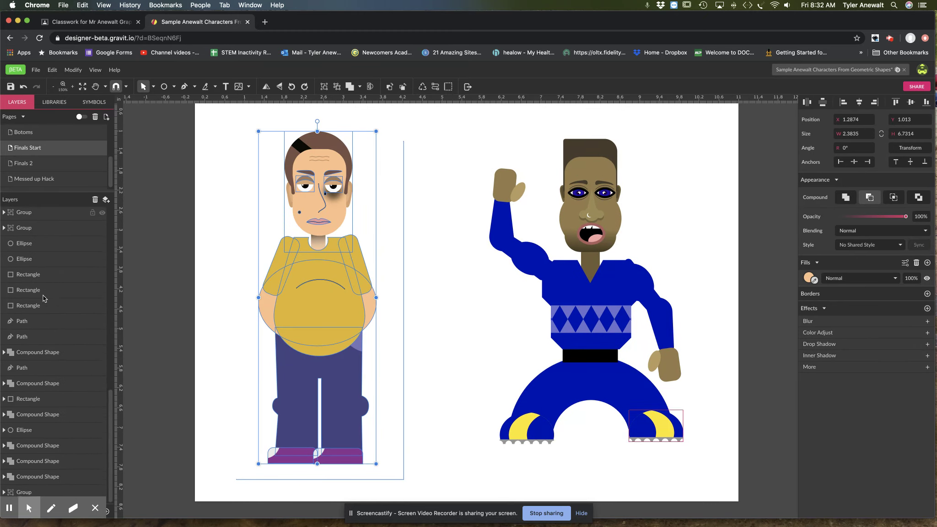
scroll(44, 297, up, 10)
scroll(355, 171, up, 1)
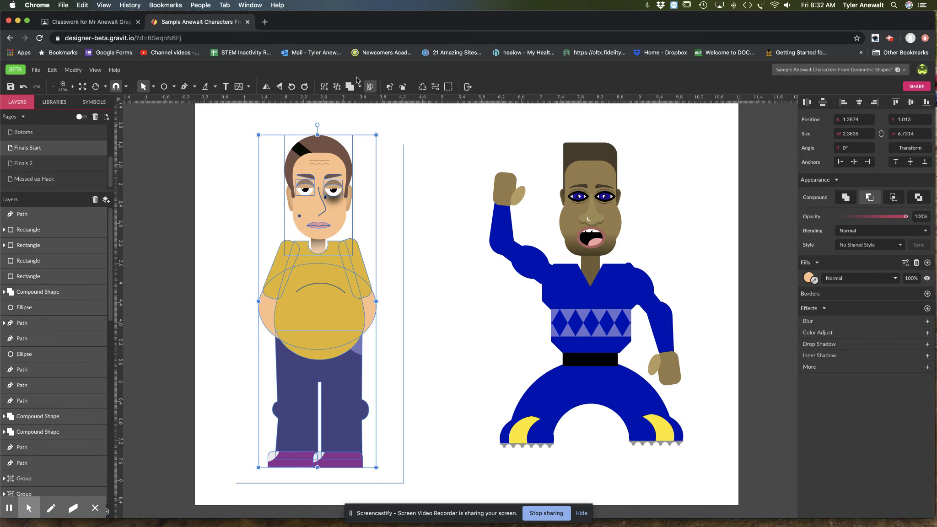
click(324, 87)
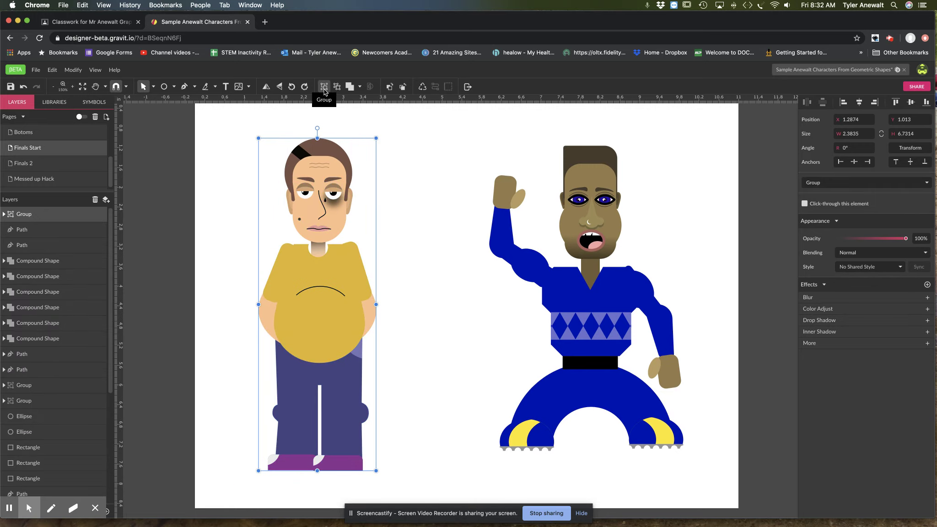
Move the grouped yellow-shirted character slightly right and up as one object, and deselect it
click(237, 193)
click(274, 270)
click(220, 271)
click(307, 288)
drag(307, 287, 317, 281)
click(423, 270)
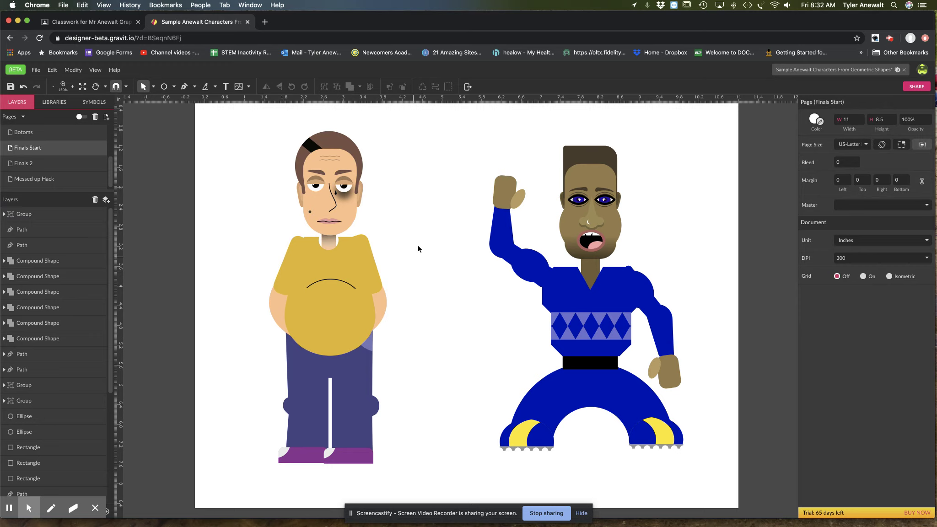
Try to move the blue character's ungrouped shirt pieces, and undo the moves
click(595, 315)
drag(595, 316, 562, 324)
key(super+z)
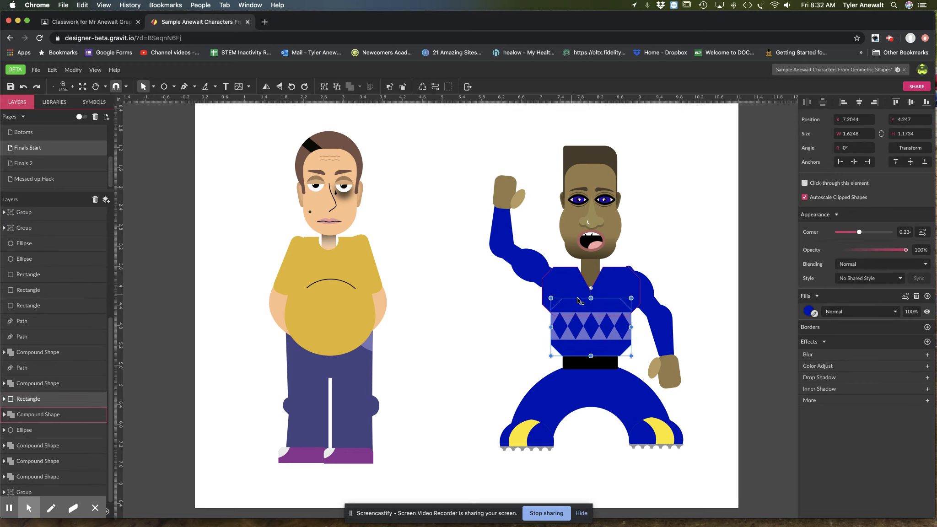
click(567, 289)
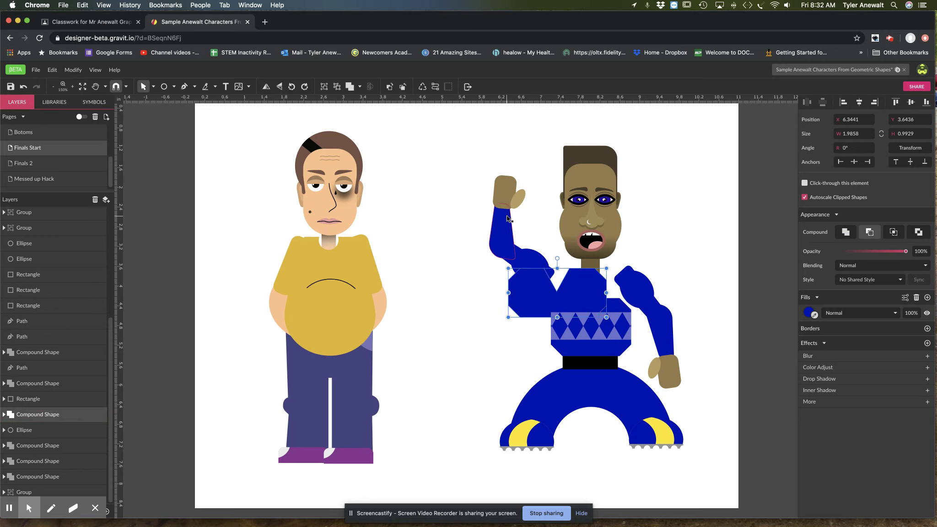
Select all the parts of the blue character, group them, and deselect the group
drag(465, 147, 713, 499)
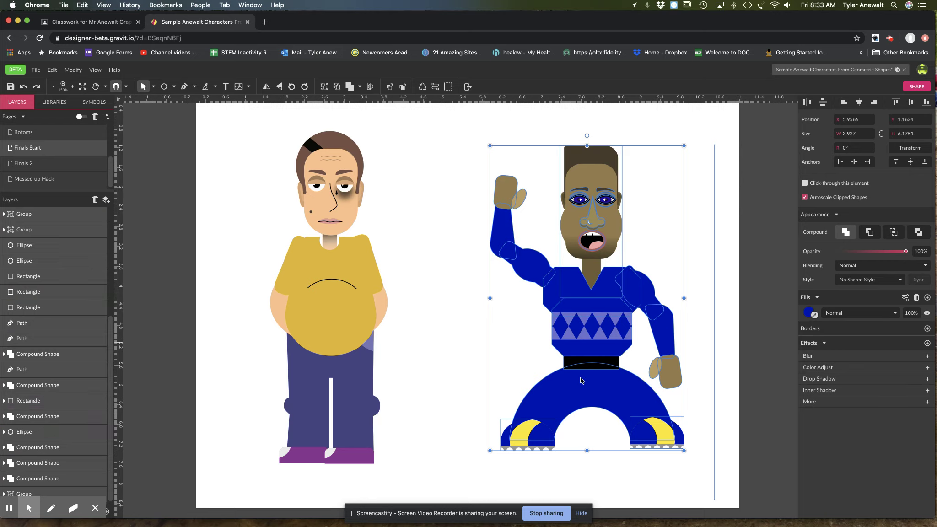
key(super+g)
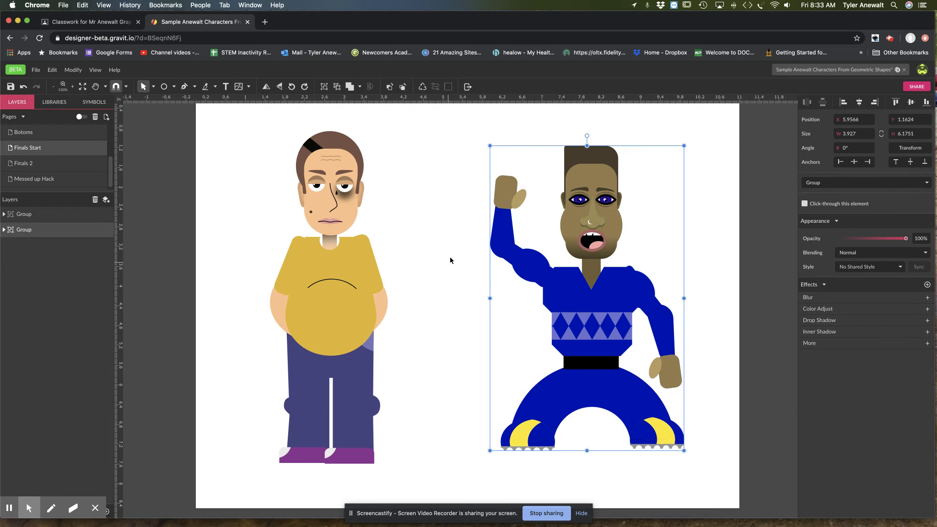
click(435, 278)
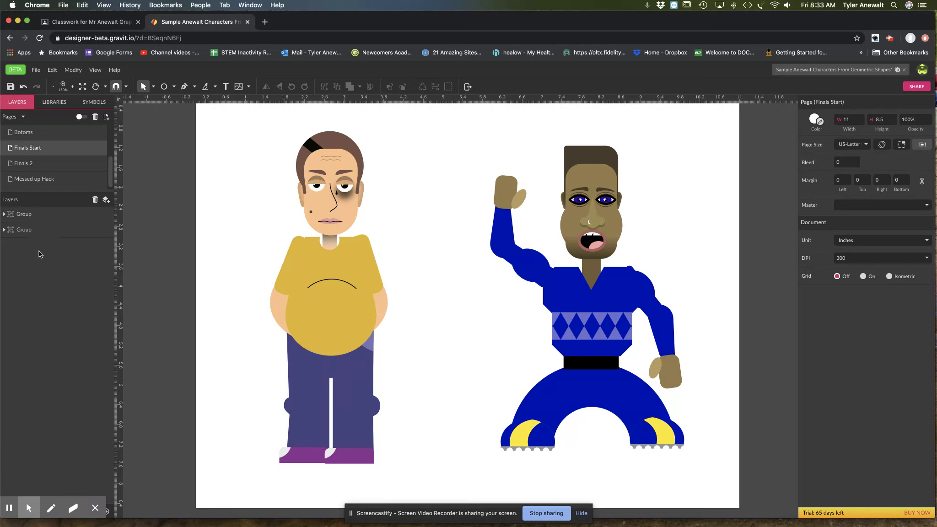
Draw a flat ellipse about 4.32 by 0.94 inches across the yellow-shirted character's feet
drag(460, 364, 401, 351)
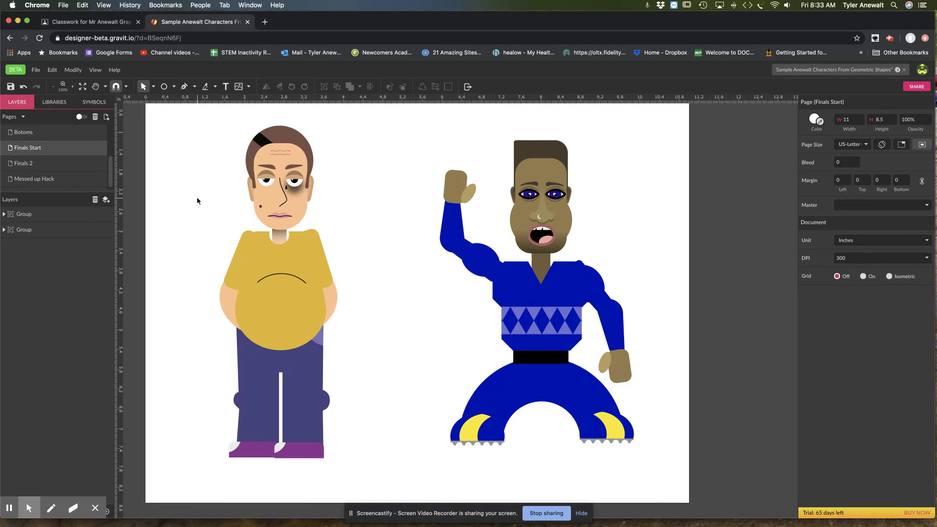
click(164, 88)
drag(186, 432, 400, 478)
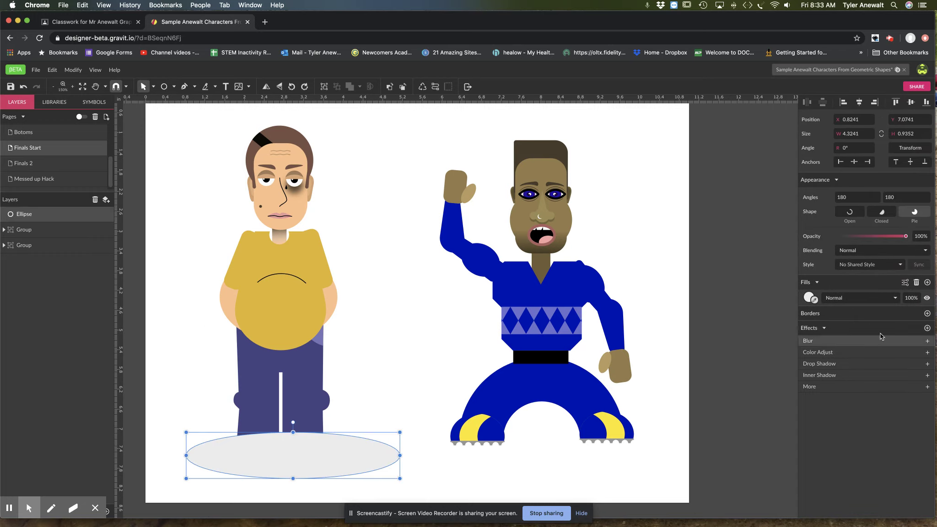
Fill the ellipse with black #000000 at 49% opacity
click(807, 298)
click(817, 354)
click(805, 374)
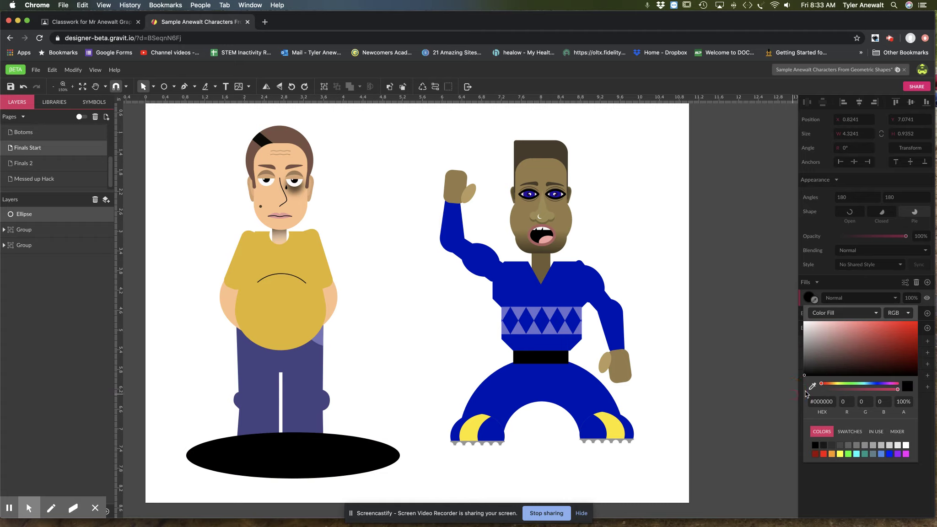
drag(897, 391, 859, 394)
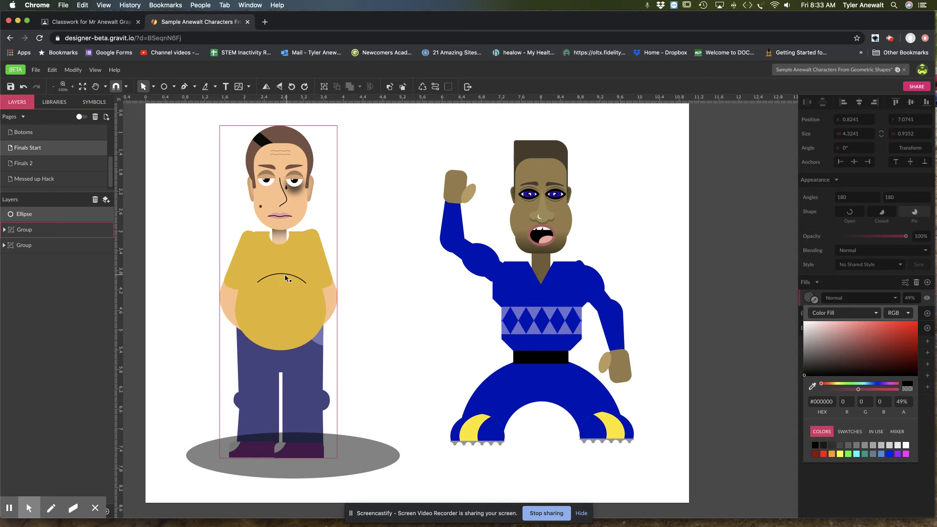
Reorder the shadow ellipse behind the yellow-shirted character's group, and deselect it
click(59, 216)
drag(58, 215, 50, 238)
click(405, 317)
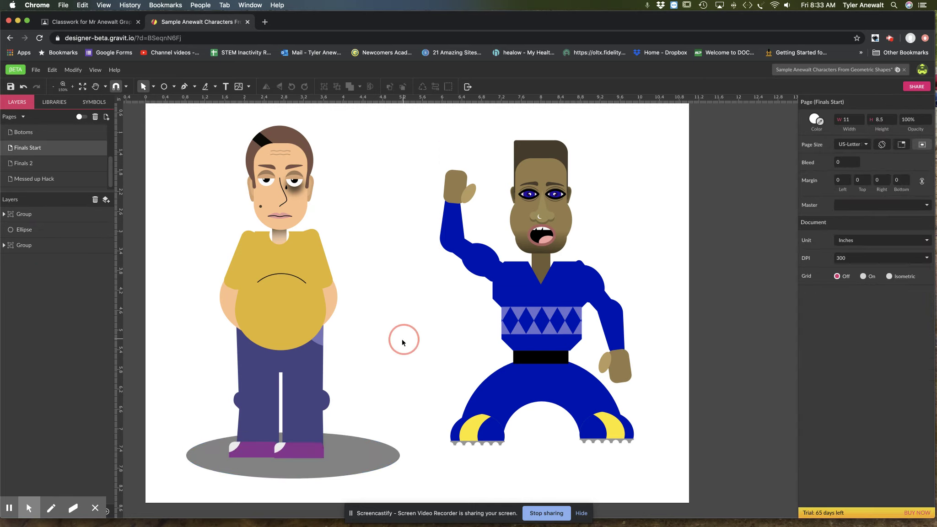
Duplicate the shadow ellipse under the blue character's feet and enlarge the copy to about 5.52 by 1.19 inches
click(351, 467)
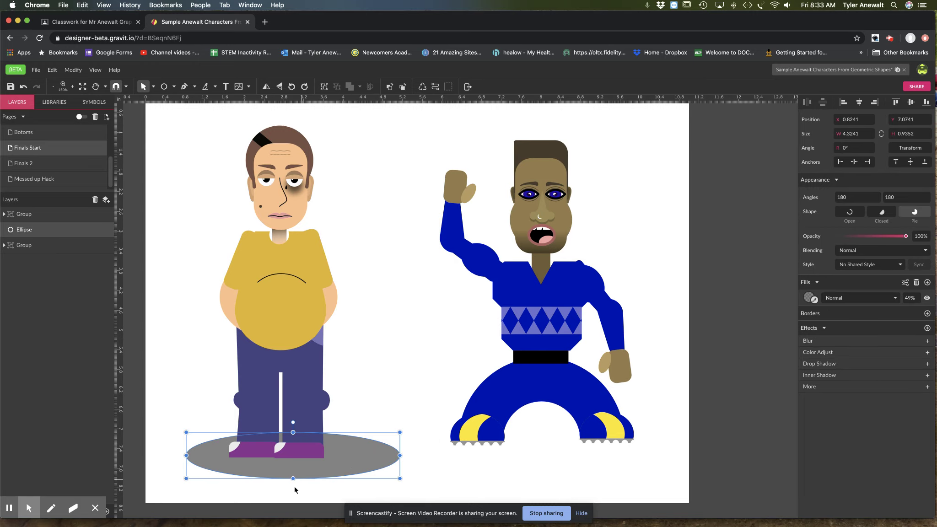
drag(250, 469, 521, 463)
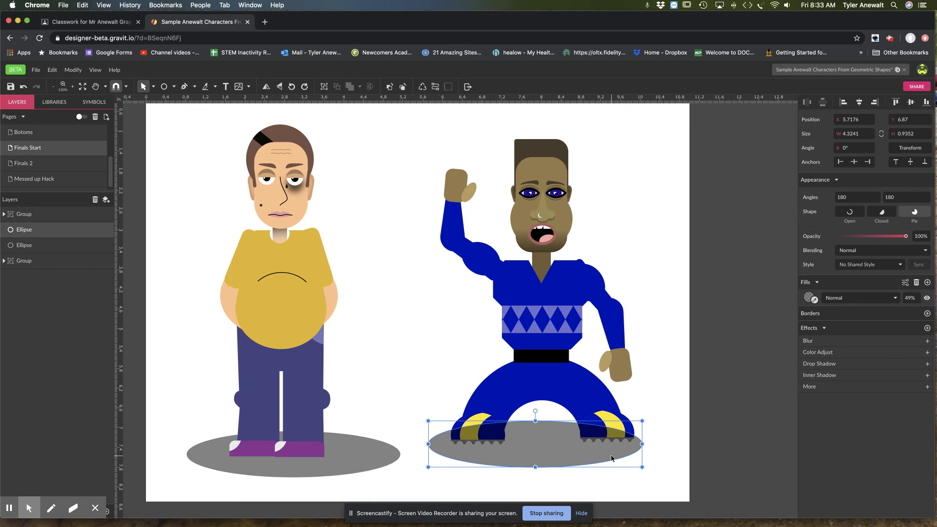
mouse_move(642, 466)
mouse_down()
mouse_move(670, 481)
mouse_move(641, 457)
mouse_up()
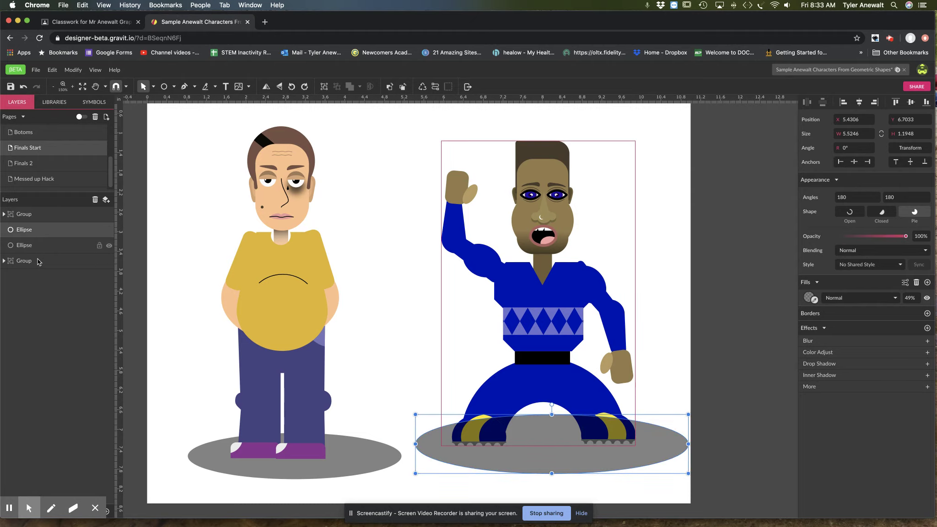
Reorder the enlarged shadow ellipse behind the blue character's group, and deselect it
drag(47, 234, 45, 277)
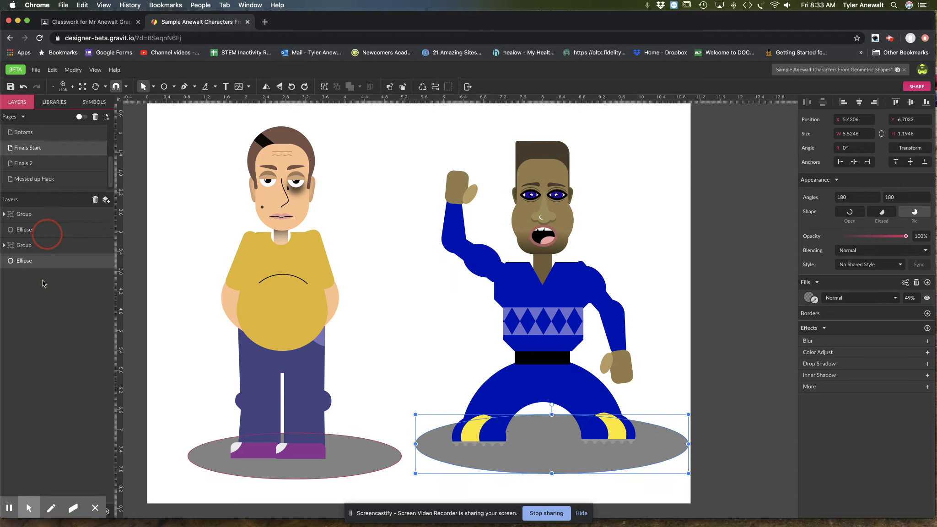
click(383, 284)
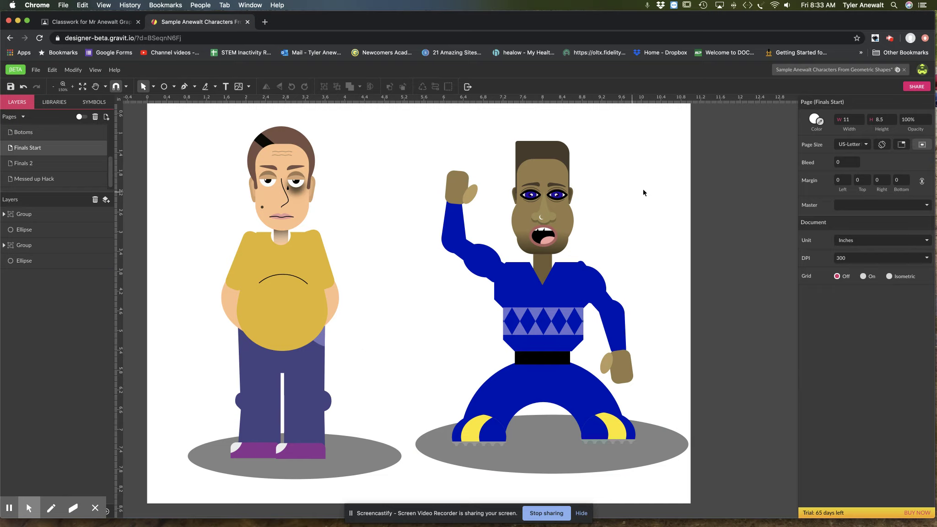
Center the blue character horizontally on the page, and center-align it with its shadow ellipse
click(615, 321)
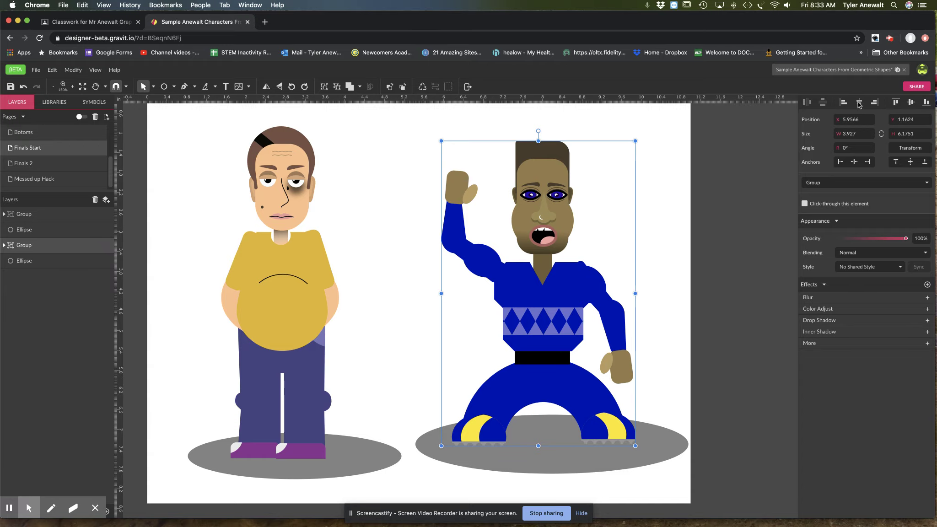
click(859, 104)
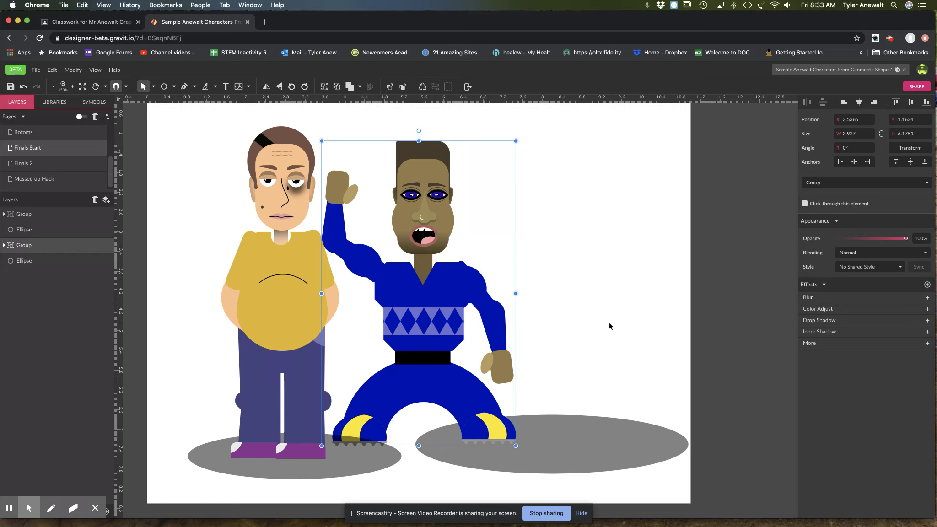
drag(605, 307, 503, 445)
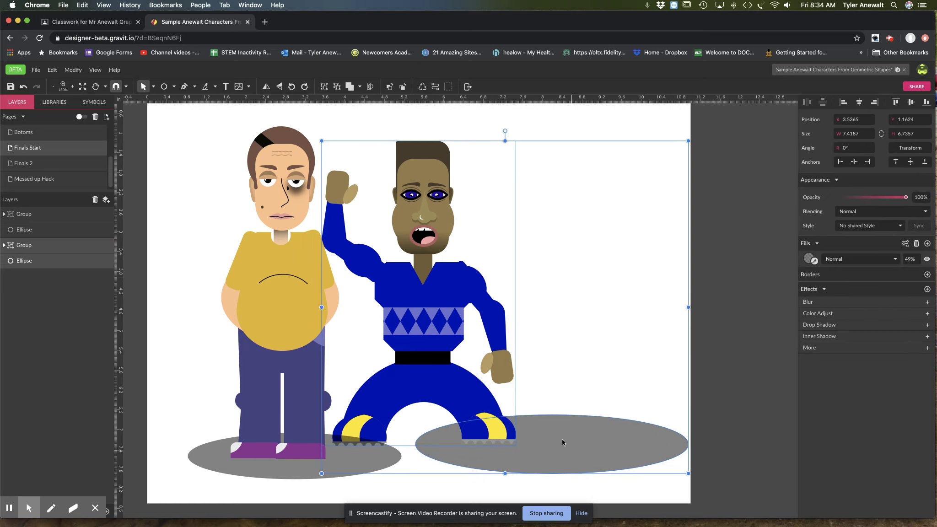
click(859, 102)
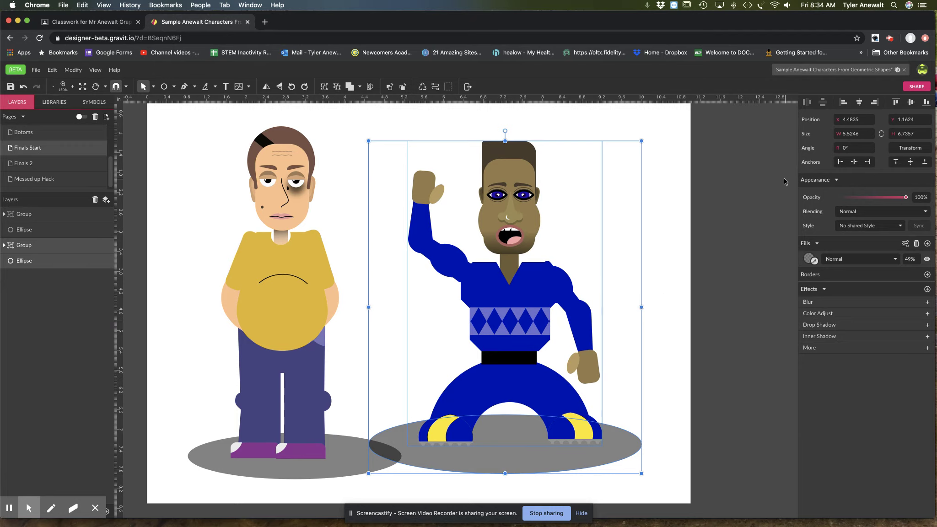
Try aligning the blue character and its shadow by their left edges and by their right edges
click(843, 102)
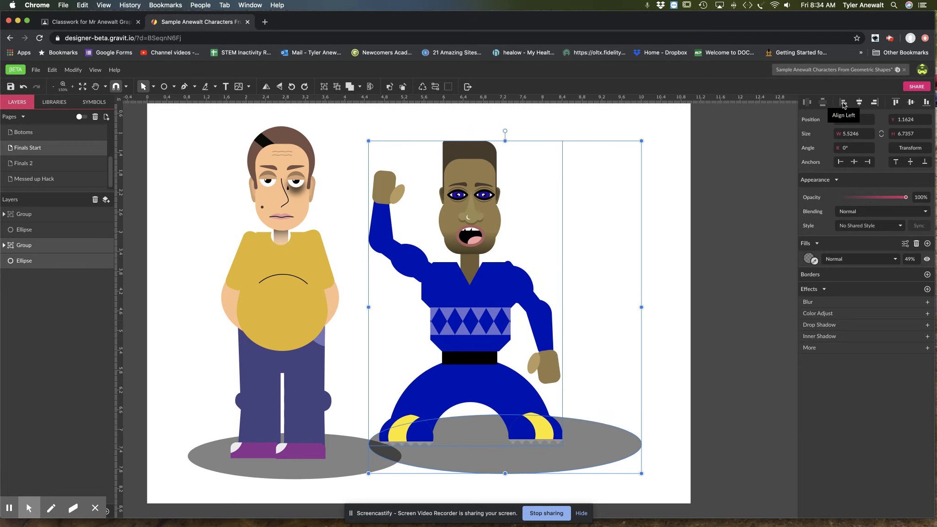
click(874, 103)
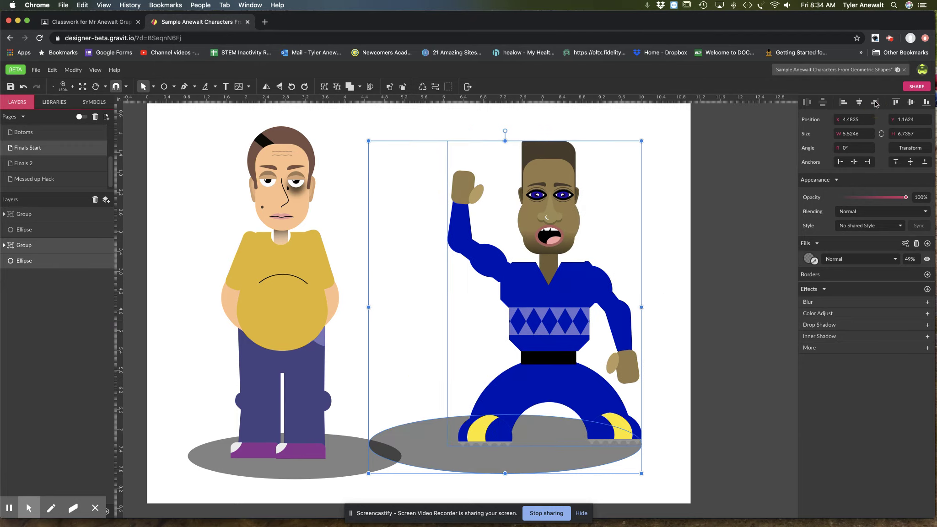
Align the blue character and its shadow by their vertical middles and horizontal centers, and align their bottom edges
click(911, 104)
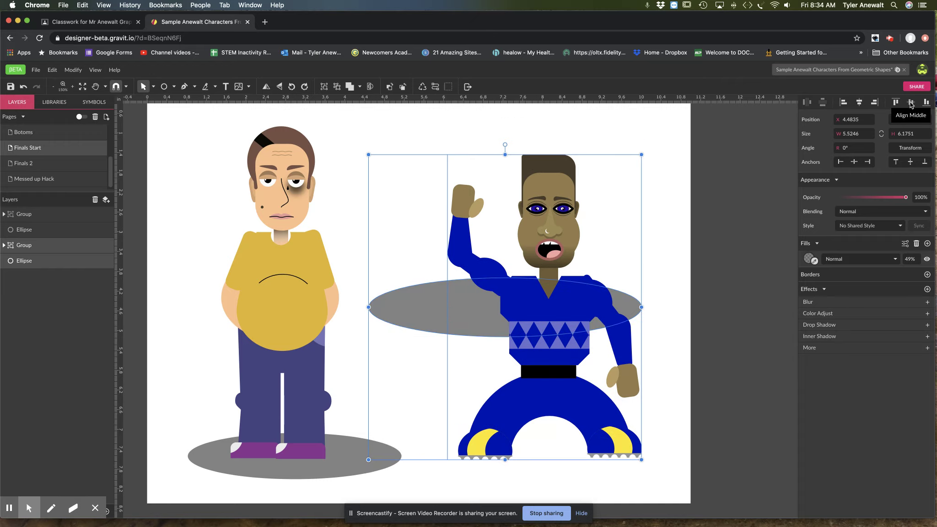
click(860, 102)
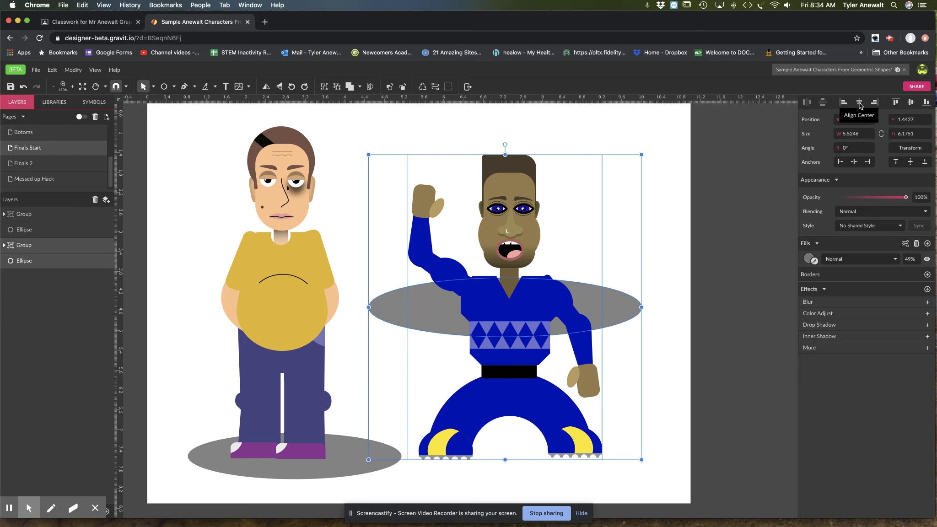
click(860, 103)
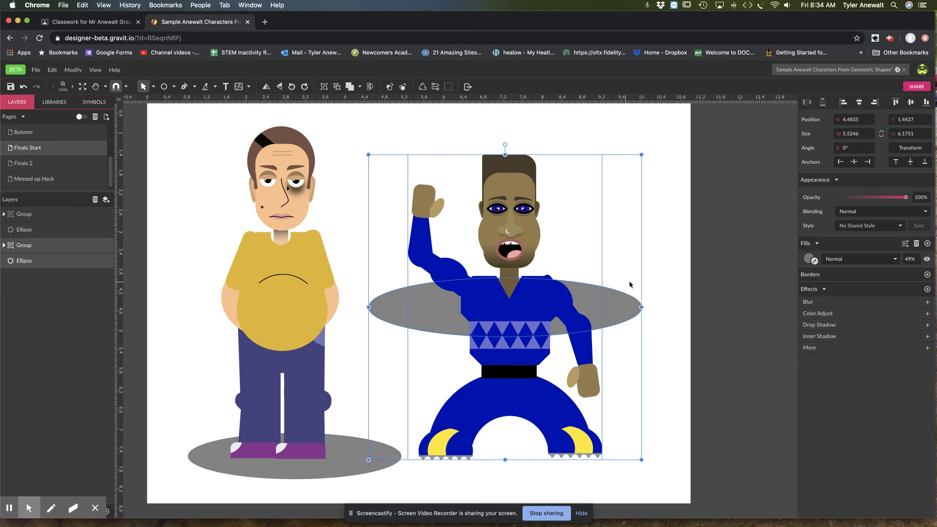
click(926, 104)
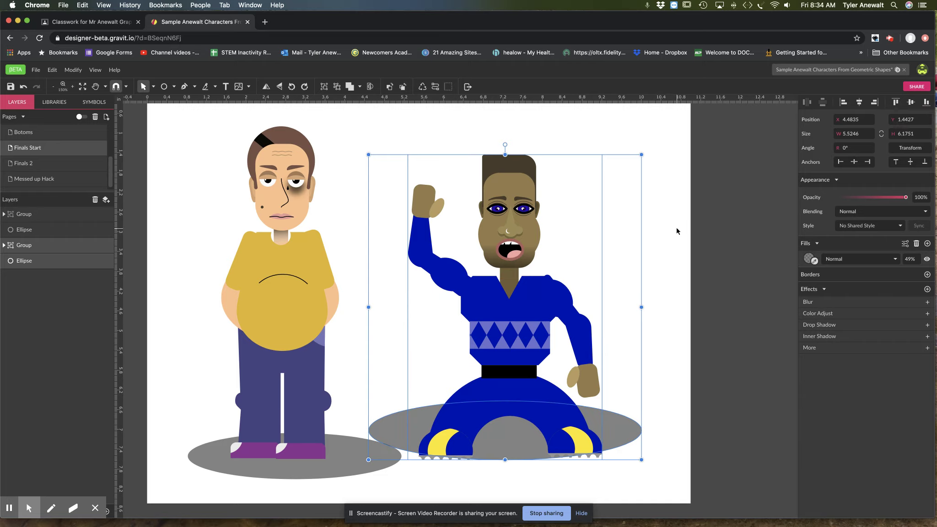
Move the blue character's shadow ellipse down so it extends below the feet
click(643, 317)
click(521, 445)
drag(517, 447, 515, 470)
Move the blue character and its shadow ellipse together up and to the right, and group them
click(617, 290)
click(564, 422)
shift+click(494, 478)
drag(520, 399, 554, 382)
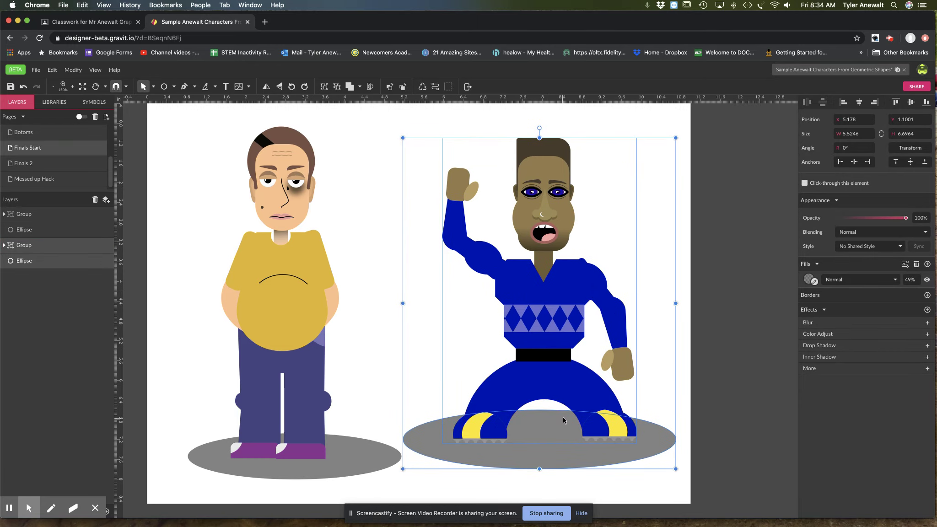
key(super+g)
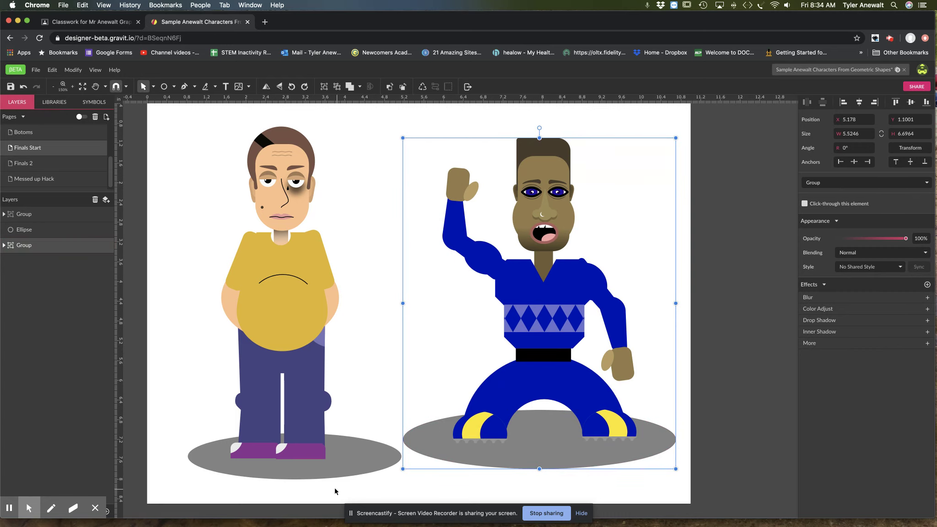
Center-align the yellow-shirted character horizontally with its shadow ellipse, and deselect them
click(317, 471)
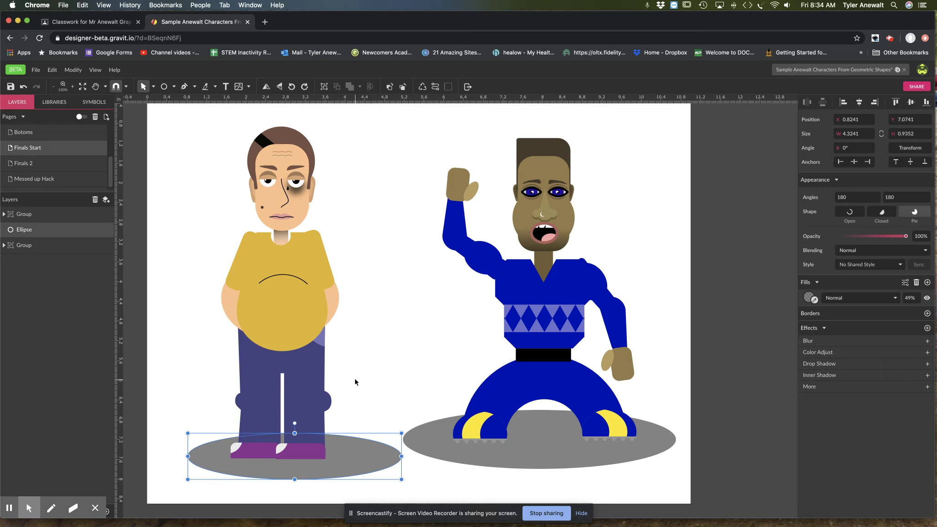
drag(370, 379, 293, 473)
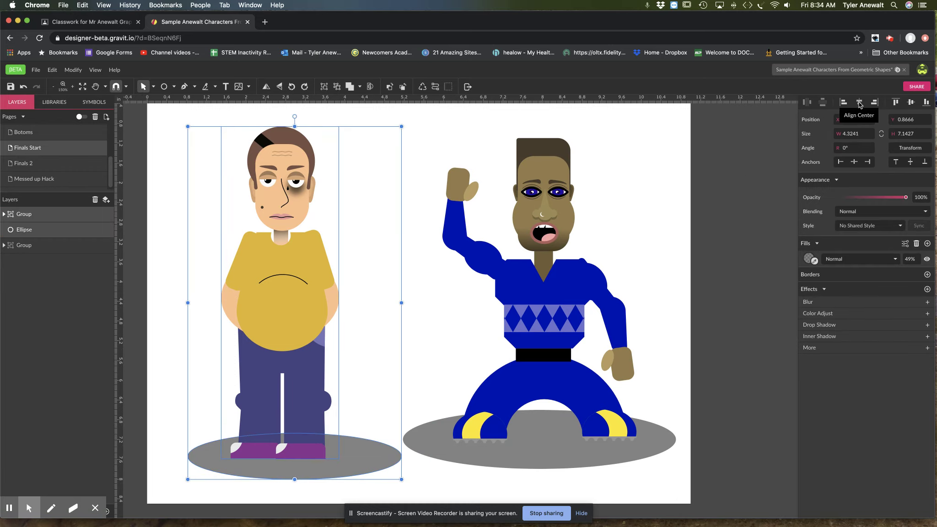
click(859, 102)
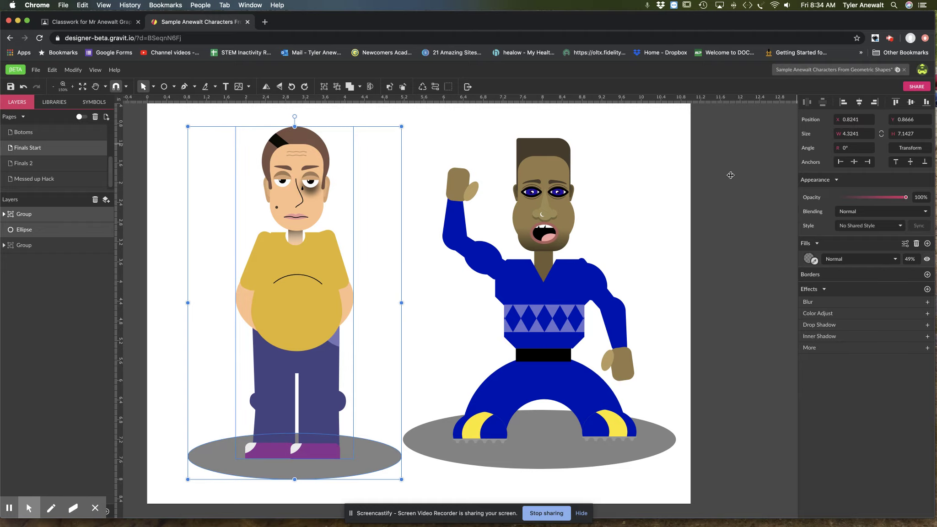
click(434, 481)
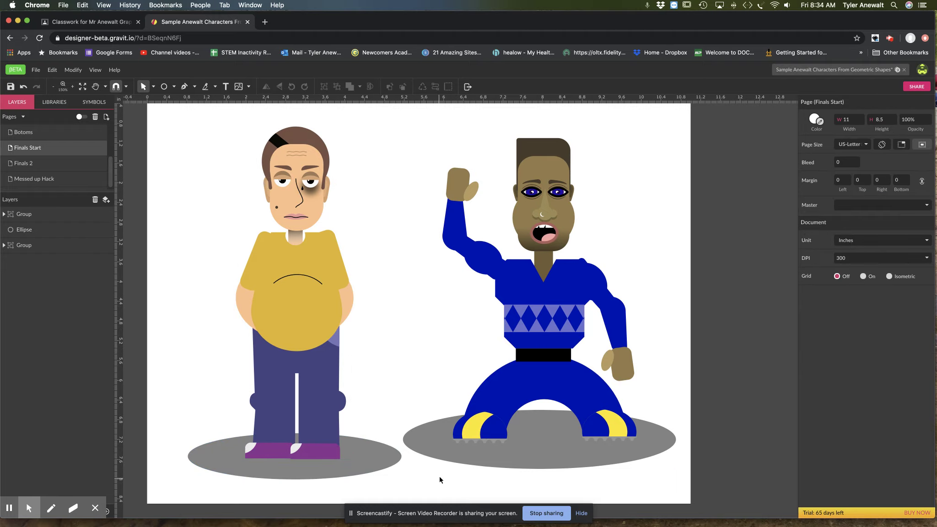
Draw a rectangle about 5.24 by 8.5 inches over the page's left half, and fill it with red #FF4747
scroll(386, 310, down, 1)
click(331, 233)
click(254, 187)
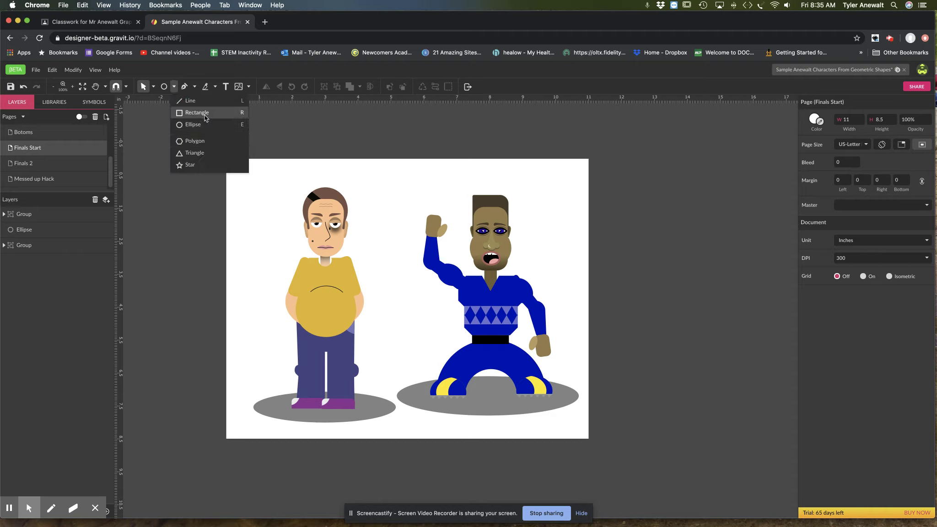
click(205, 116)
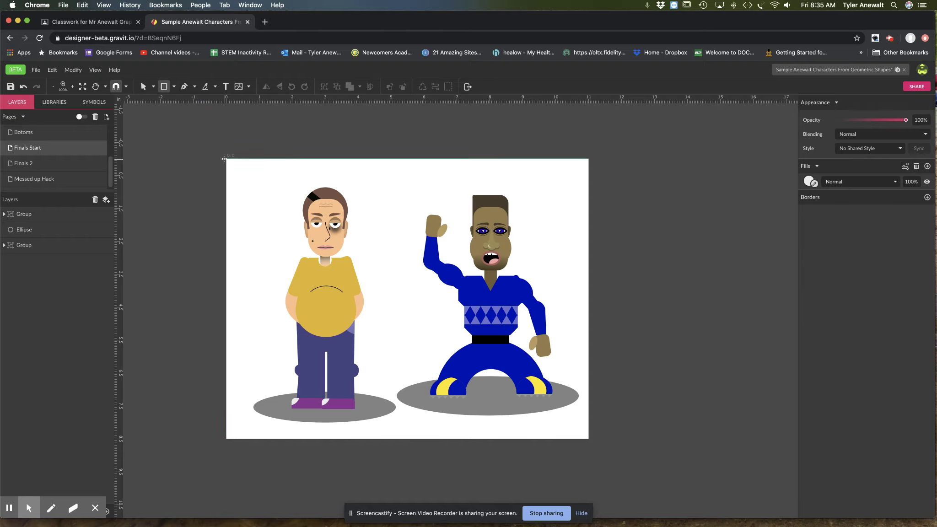
drag(226, 158, 400, 438)
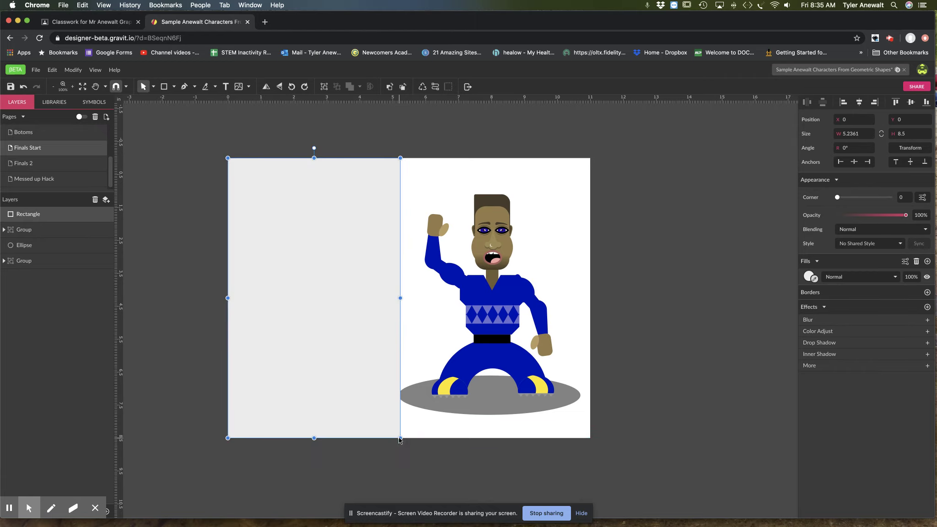
click(808, 277)
drag(863, 323, 885, 300)
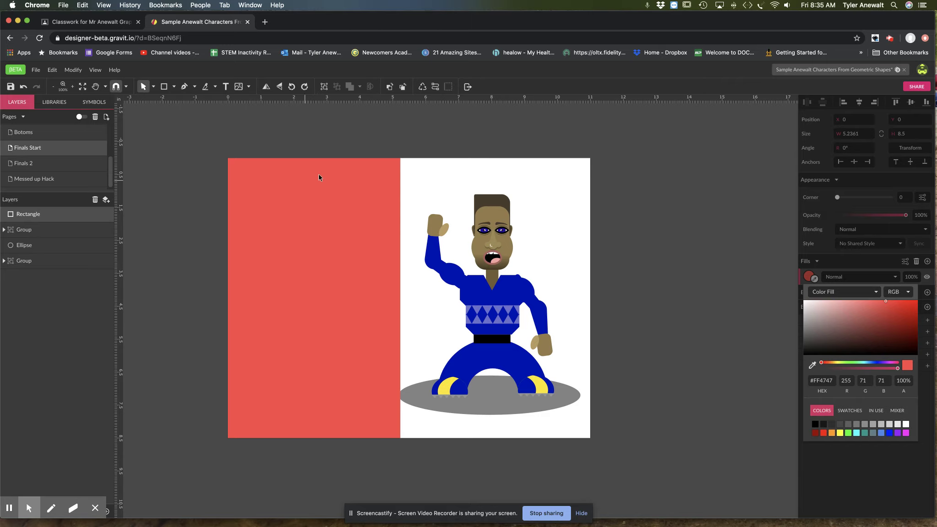
Reorder the red rectangle behind the yellow-shirted character and its shadow ellipse
click(61, 214)
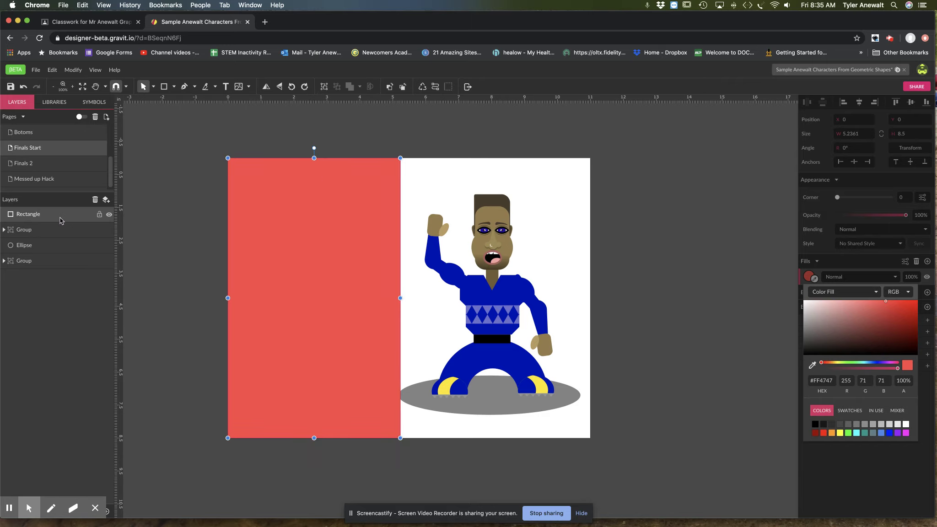
drag(61, 218, 39, 256)
click(249, 428)
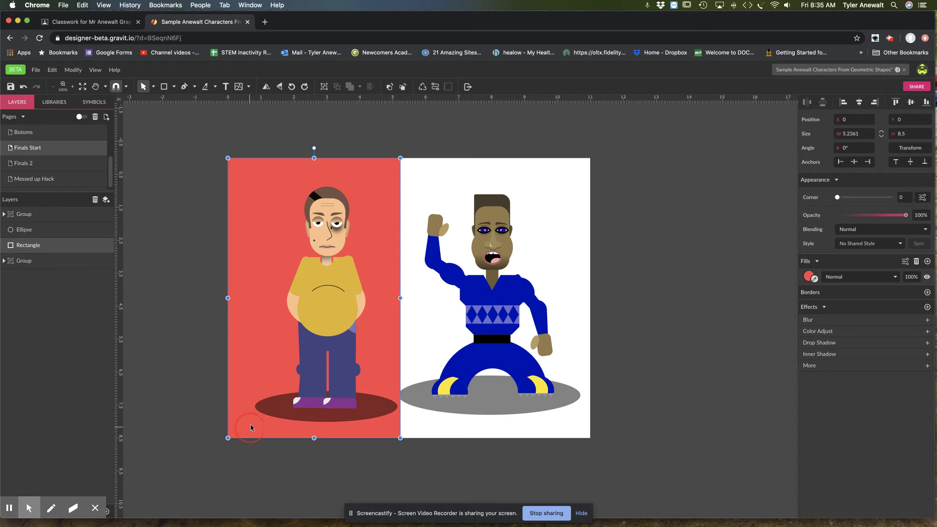
click(196, 306)
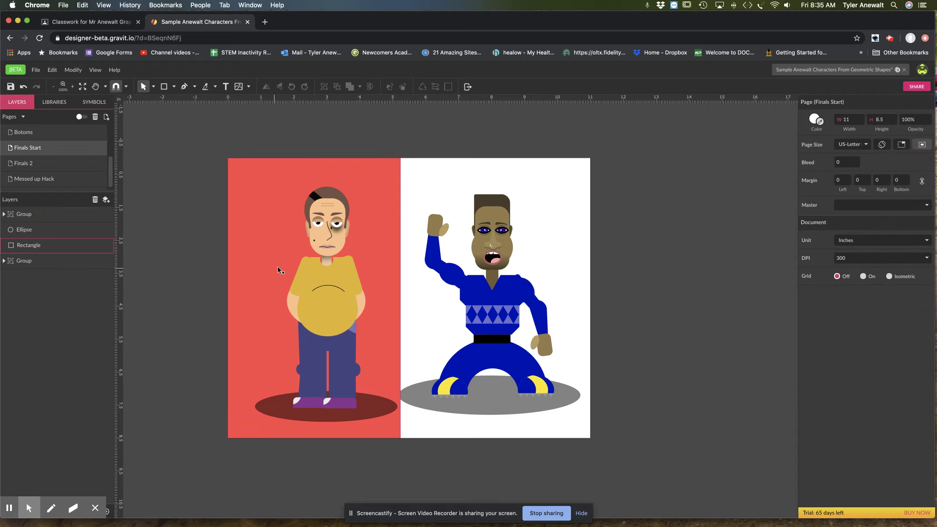
Center-align the yellow-shirted character and its shadow horizontally with the red rectangle
click(316, 372)
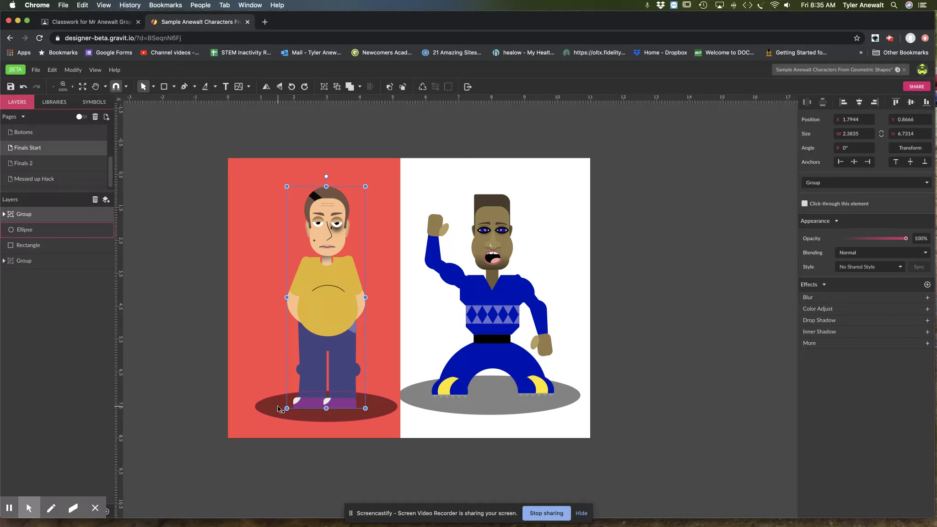
shift+click(273, 404)
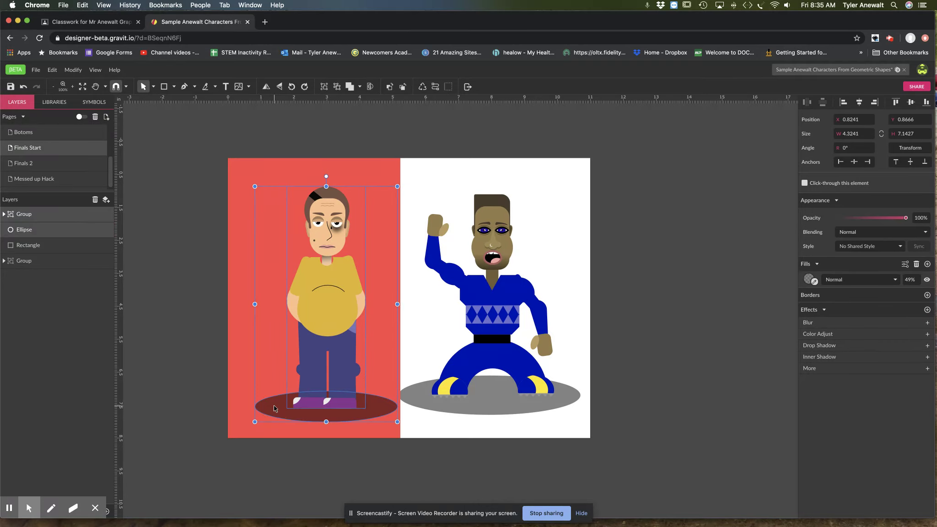
click(231, 274)
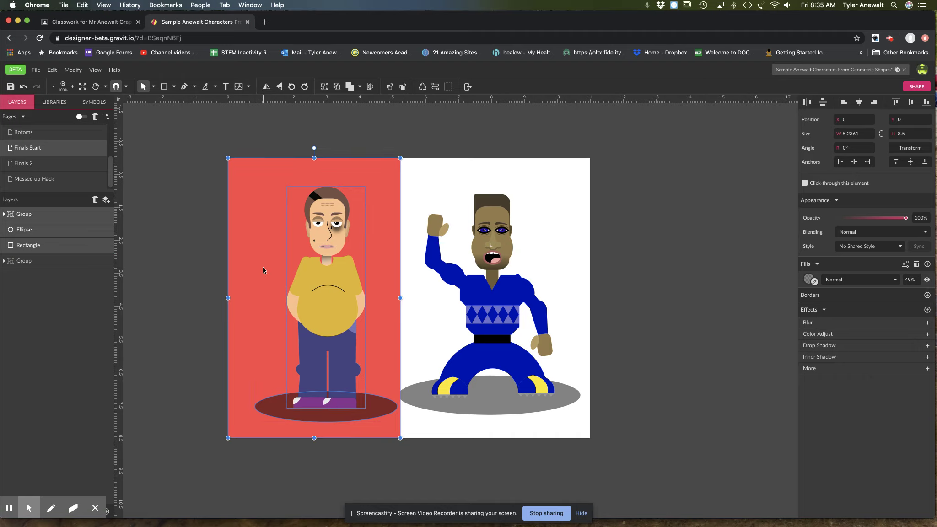
click(860, 102)
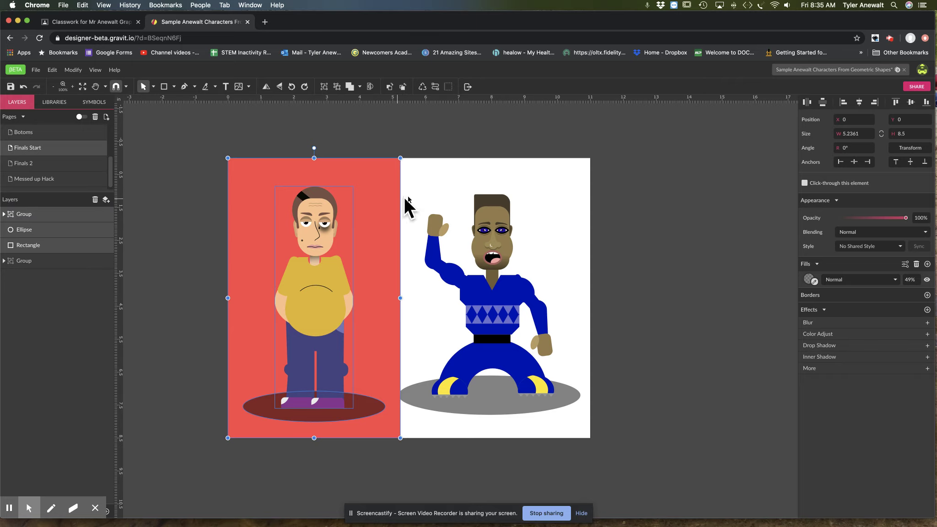
click(434, 128)
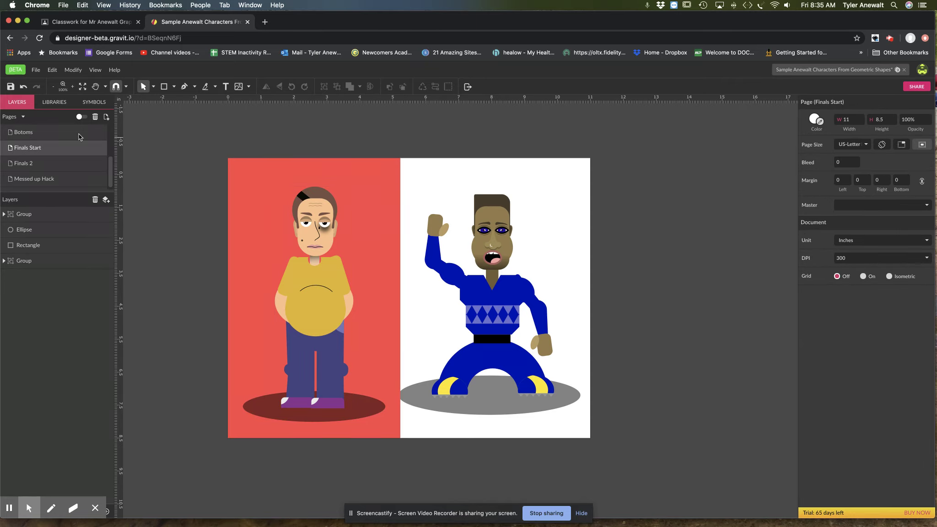
Draw a rectangle about 5.76 by 8.5 inches over the page's right part, and fill it with light green
click(164, 86)
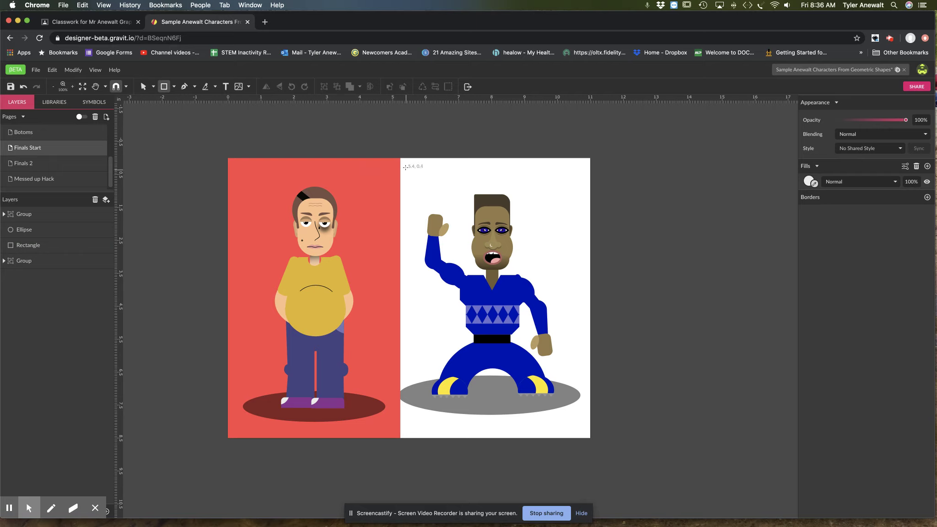
drag(401, 159, 590, 438)
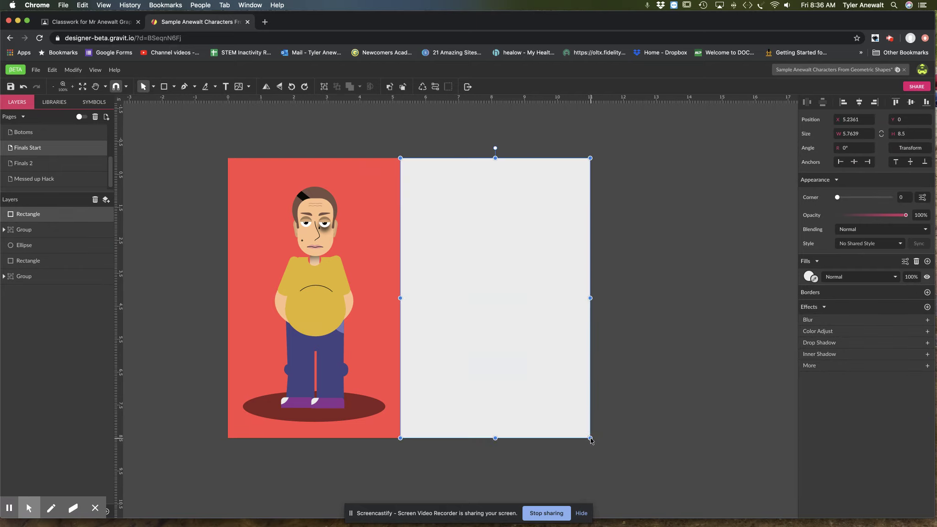
click(809, 278)
drag(877, 363, 886, 301)
click(671, 255)
Reorder the green rectangle behind the blue character's group, and deselect it
click(486, 260)
drag(44, 218, 33, 288)
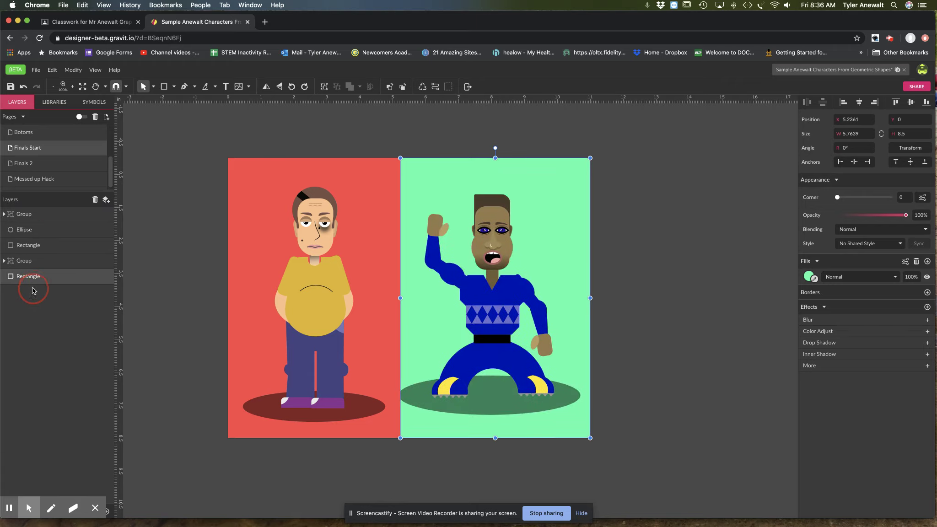
click(608, 228)
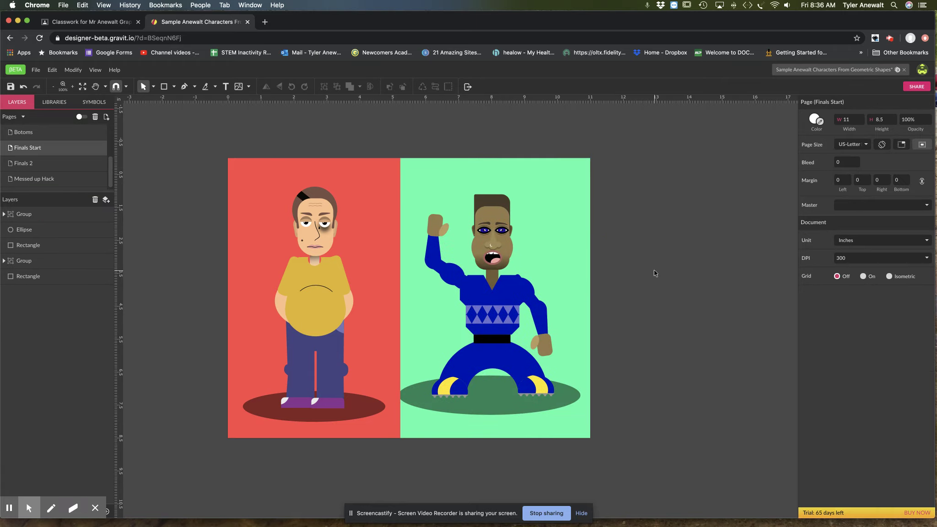
Align the blue character's group and the green rectangle by their horizontal centers and vertical middles
drag(609, 303, 506, 438)
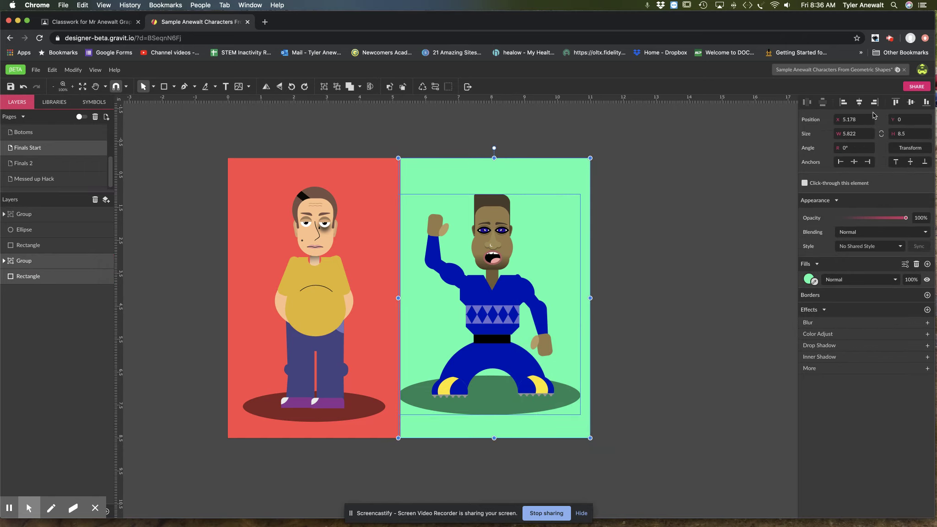
click(860, 104)
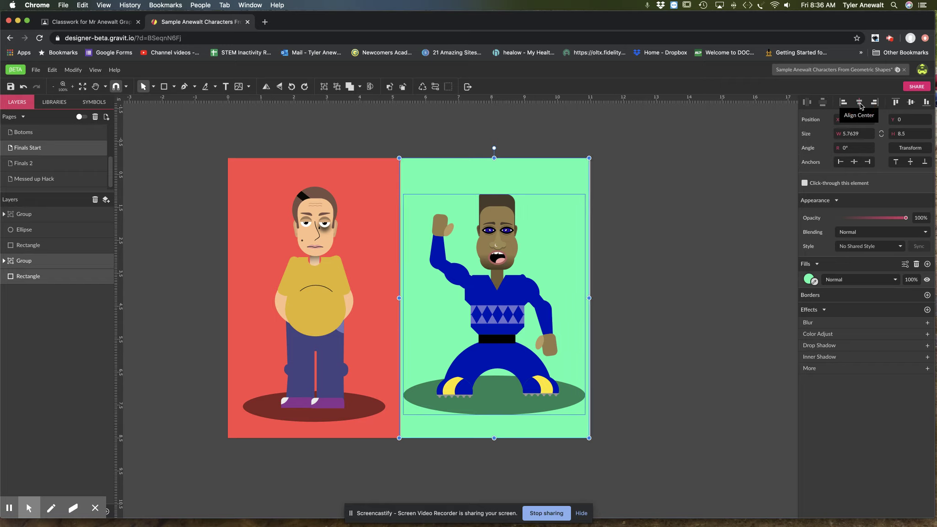
click(911, 104)
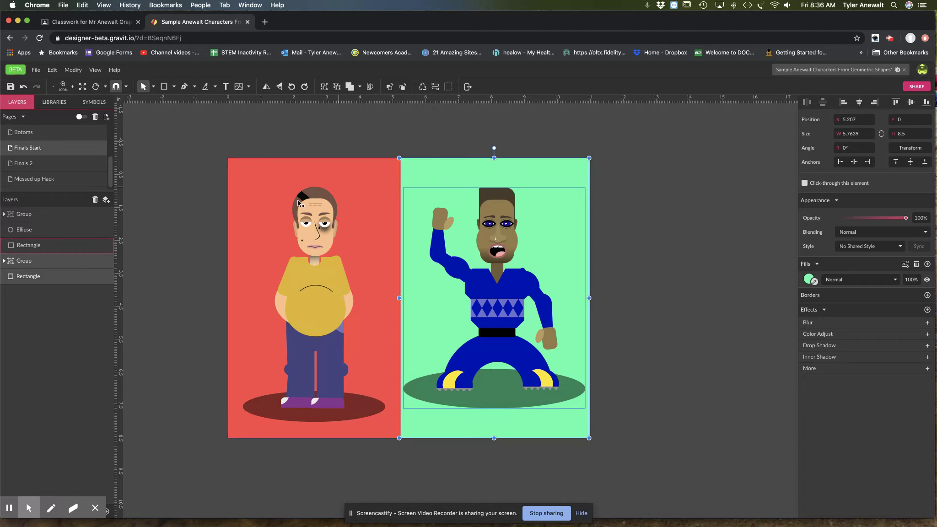
click(668, 270)
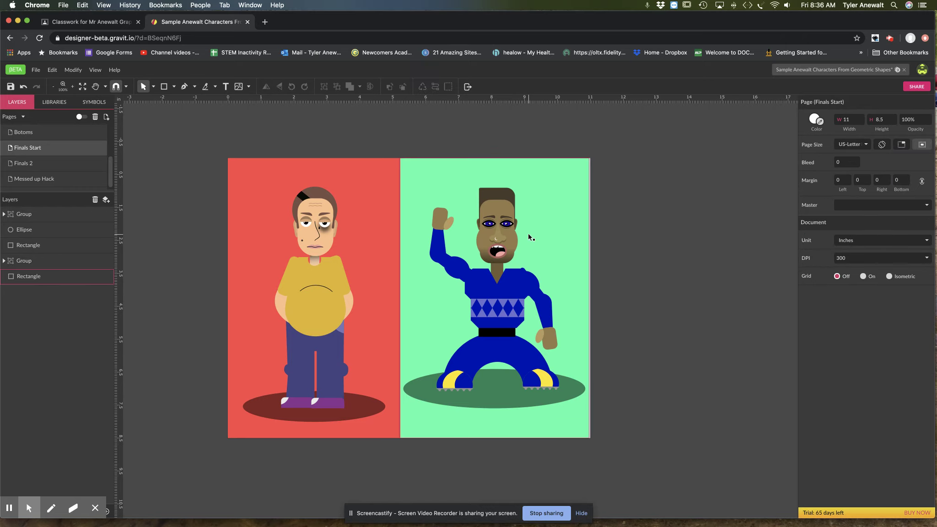
Draw an upright ellipse about 4.78 by 6.45 inches over the yellow-shirted character
click(174, 87)
click(184, 120)
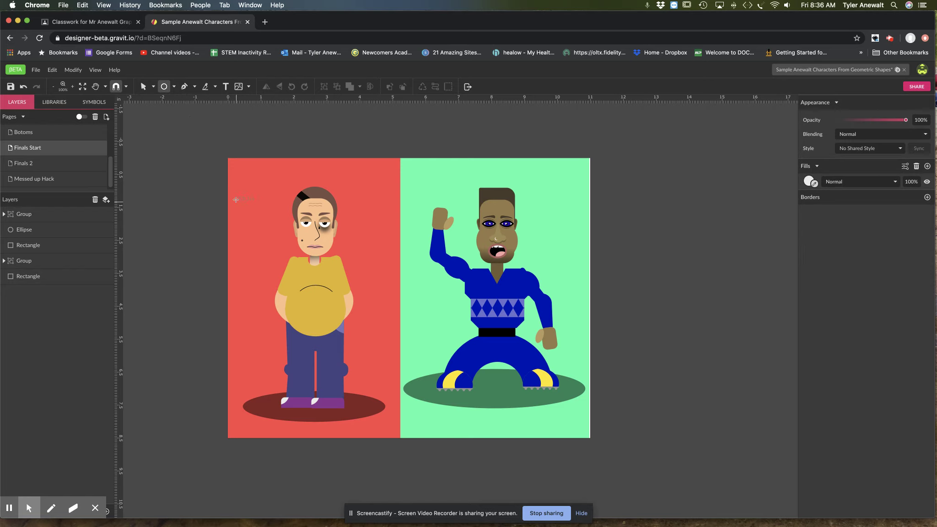
drag(234, 194, 393, 406)
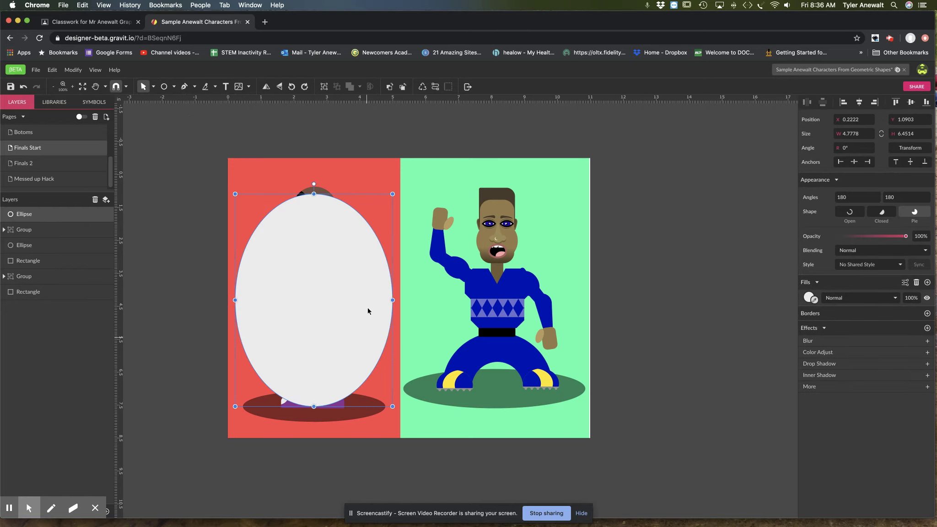
Fill the new upright ellipse with light blue, and deselect it
click(814, 299)
drag(897, 353, 871, 386)
click(866, 390)
click(887, 324)
mouse_move(866, 390)
mouse_down()
mouse_move(897, 389)
mouse_move(864, 383)
mouse_up()
drag(891, 334, 868, 326)
click(657, 216)
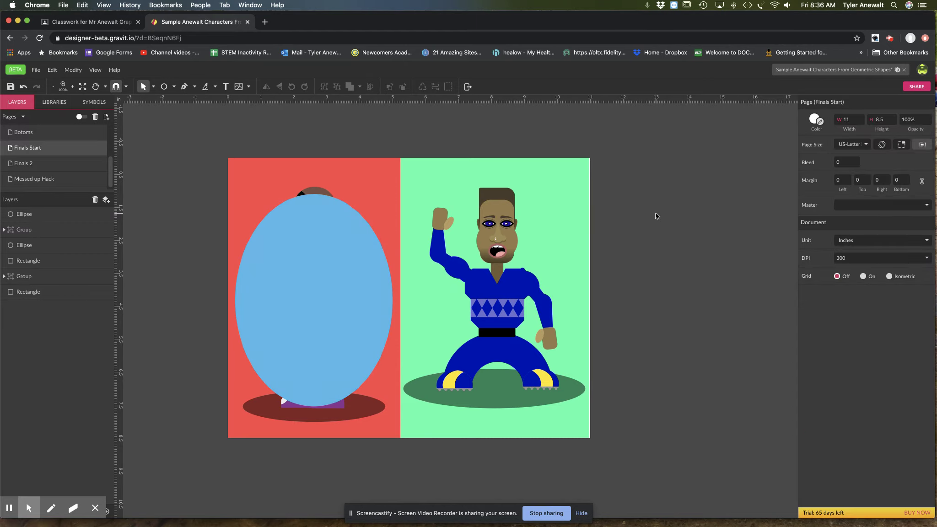
Reorder the light blue ellipse behind the yellow-shirted character and its shadow, and move it up to the page's top edge
click(294, 272)
click(39, 218)
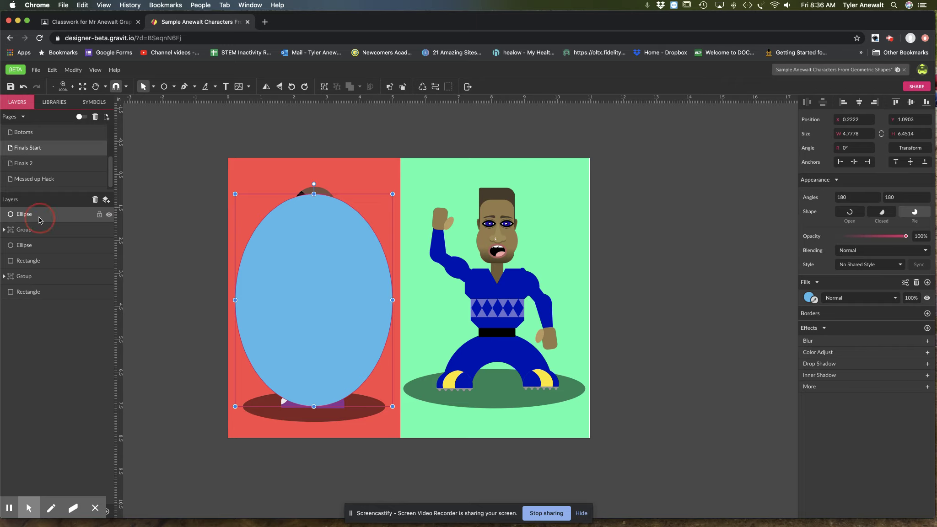
drag(40, 238, 39, 259)
click(181, 210)
drag(261, 258, 250, 225)
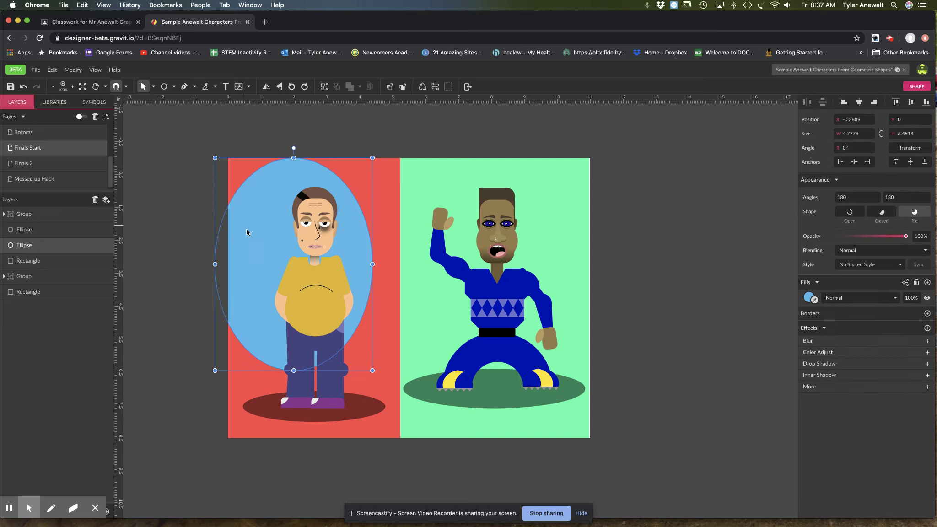
Center-align the yellow-shirted character, its shadow, the blue ellipse and the red rectangle, and shift them right to meet the green rectangle
drag(170, 216, 339, 427)
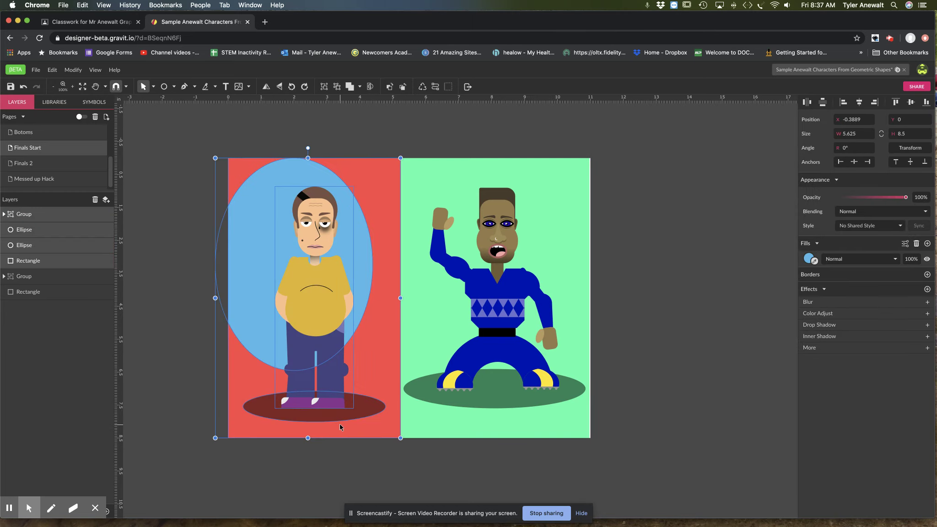
click(859, 103)
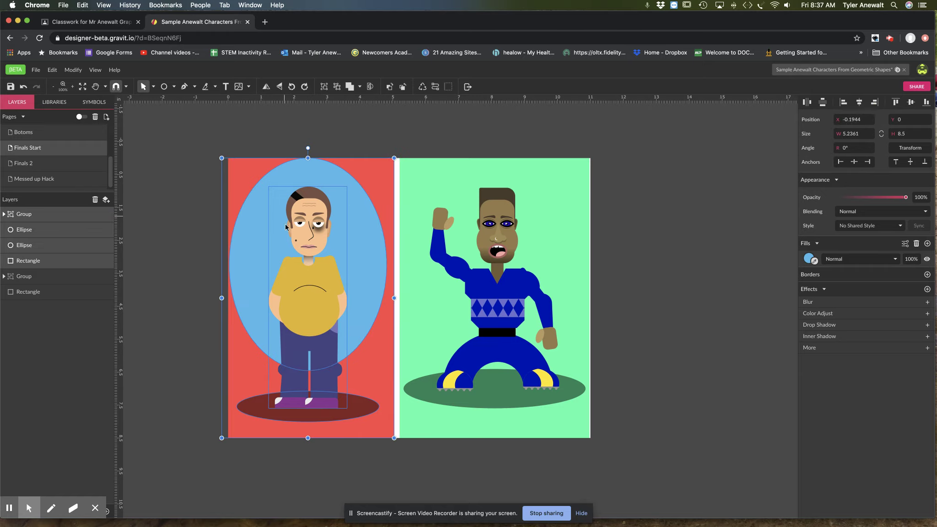
drag(242, 226, 253, 229)
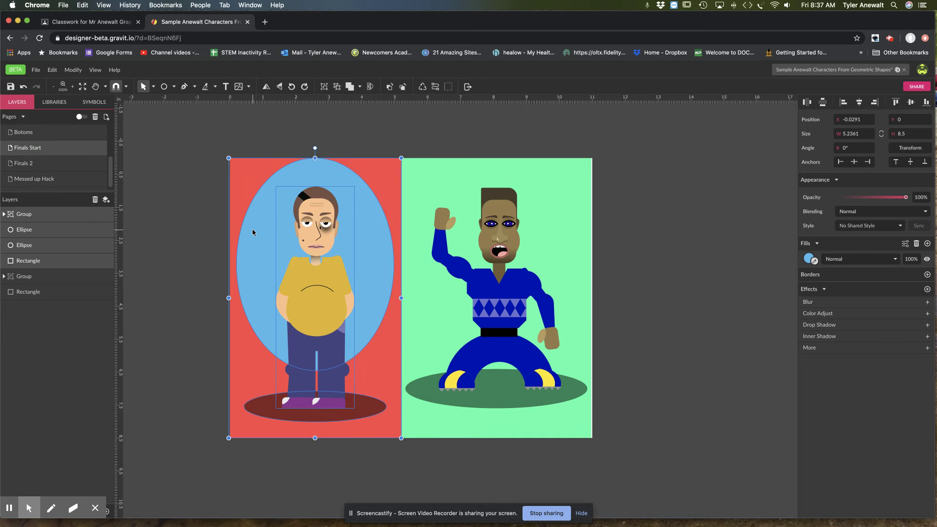
click(606, 137)
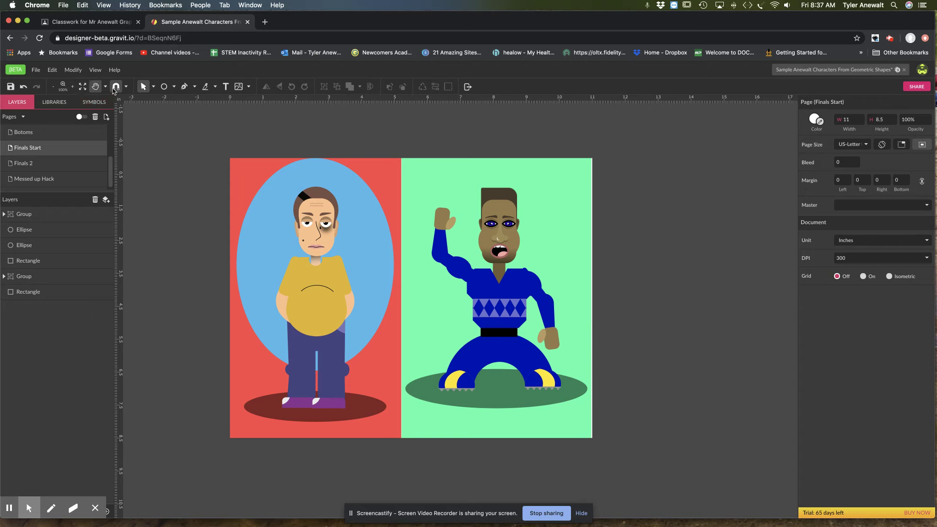
Draw a 17-point star about 4.93 by 4.83 inches over the blue-suited character
click(164, 86)
click(174, 87)
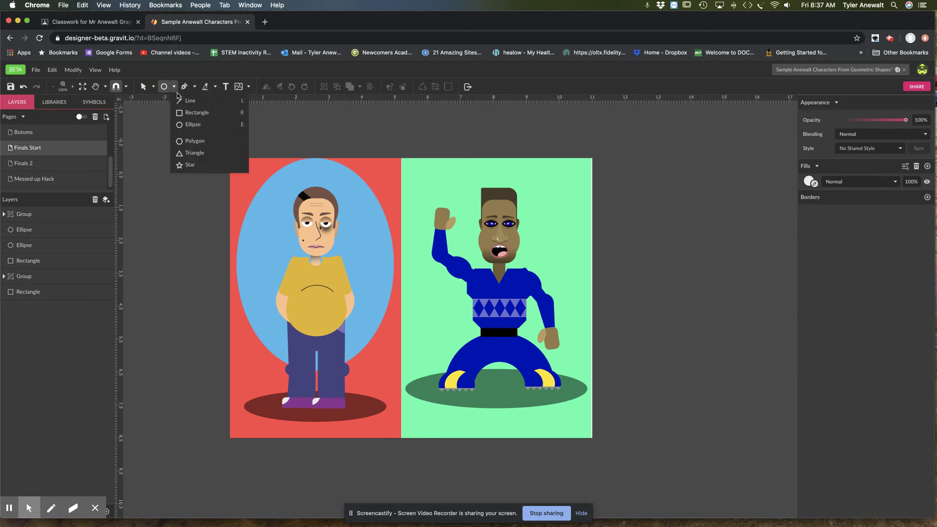
click(190, 165)
drag(444, 223, 476, 226)
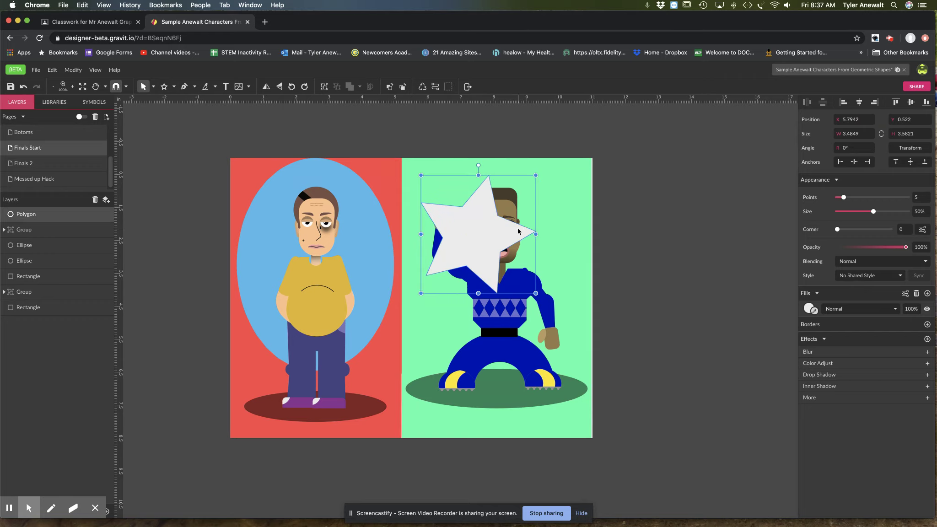
drag(847, 197, 882, 197)
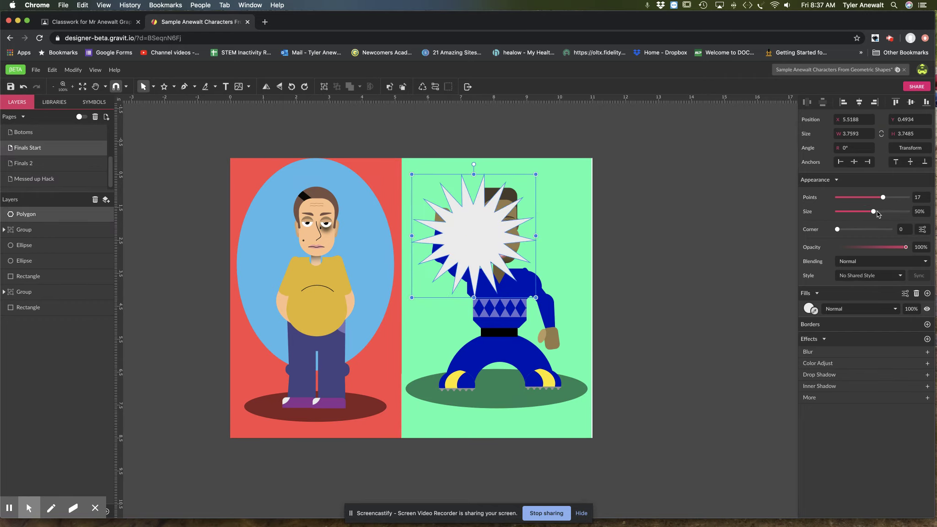
drag(536, 297, 574, 333)
Fill the new star with light yellow (#E7FF5D)
click(808, 309)
mouse_move(845, 397)
mouse_down()
mouse_move(826, 396)
mouse_move(835, 396)
mouse_up()
drag(931, 408, 933, 408)
drag(873, 343, 876, 327)
click(836, 396)
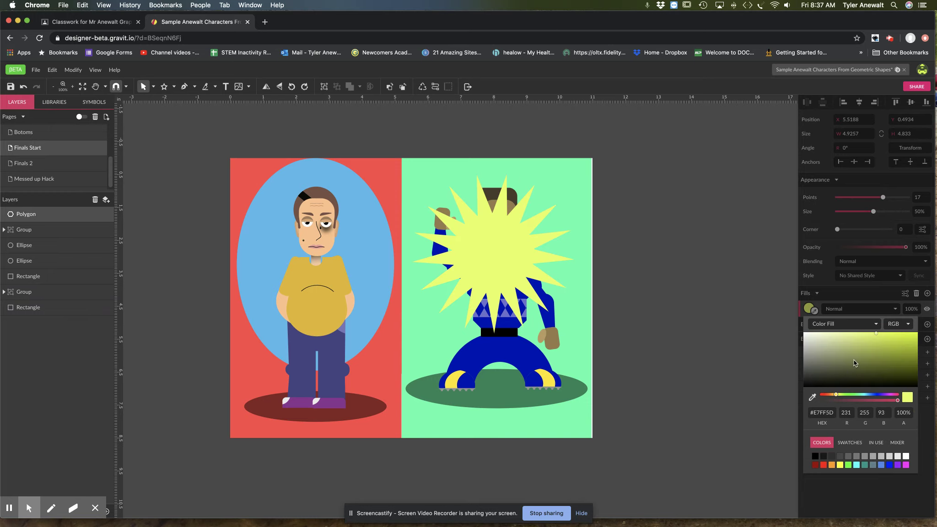
click(484, 233)
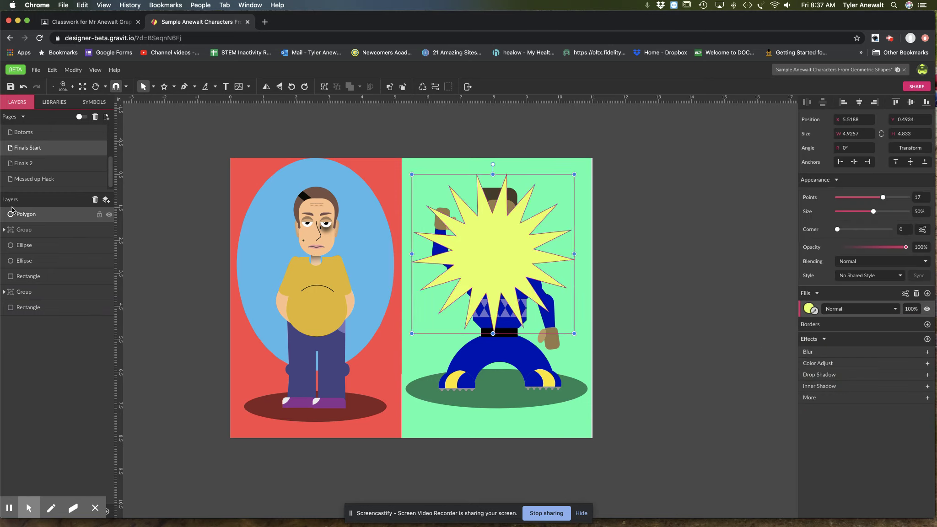
Reorder the yellow star between the blue-suited character's group and the green rectangle, move it up and to the right, and deselect it
drag(20, 215, 37, 302)
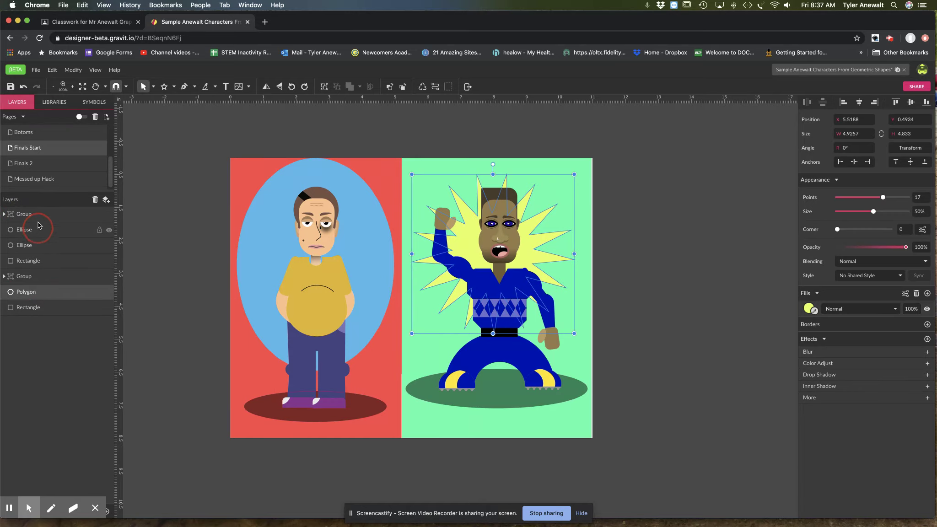
click(573, 314)
drag(472, 240, 507, 214)
click(671, 223)
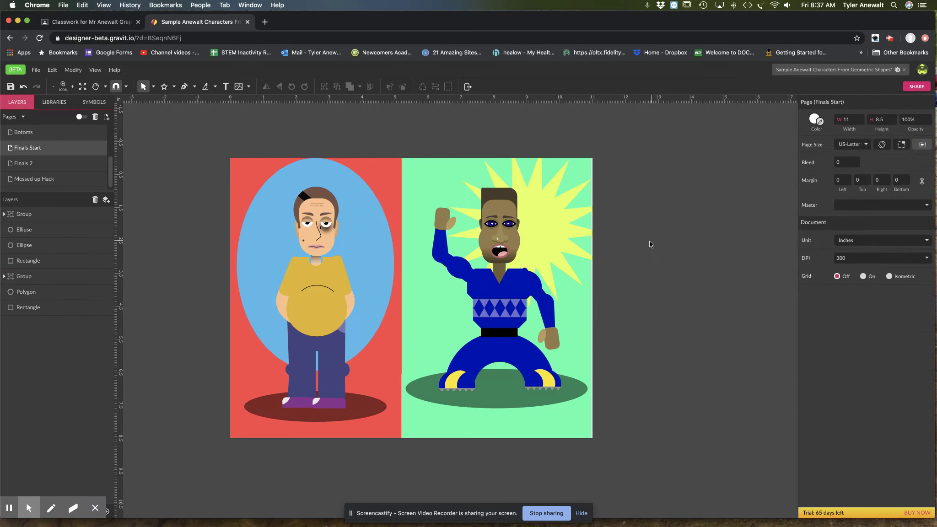
Align the blue-suited character's group, the star and the green rectangle by center and middle, and shift them left to meet the red rectangle
drag(648, 211, 462, 453)
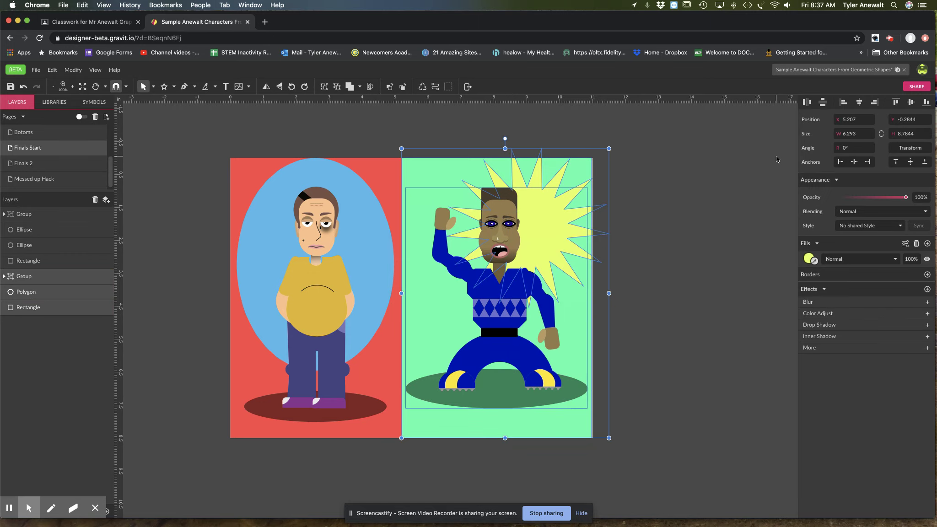
click(859, 103)
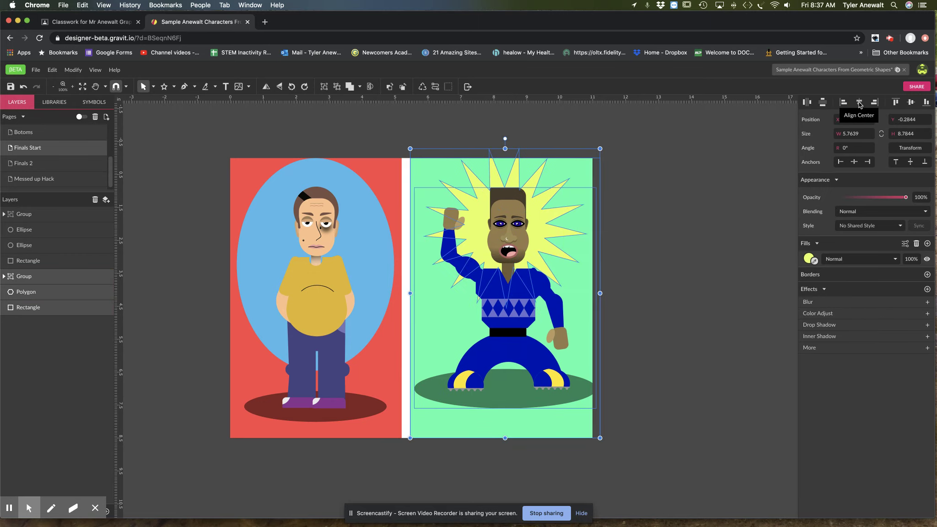
click(911, 103)
click(502, 316)
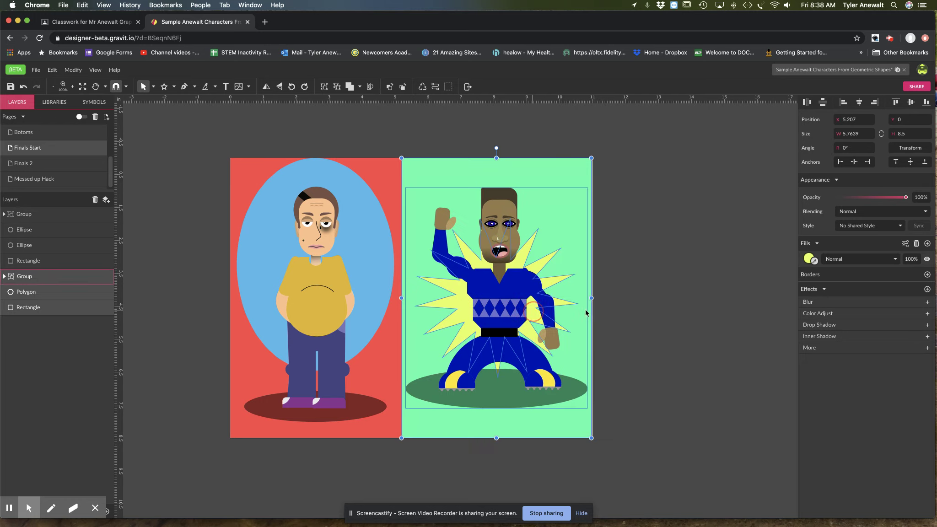
click(640, 308)
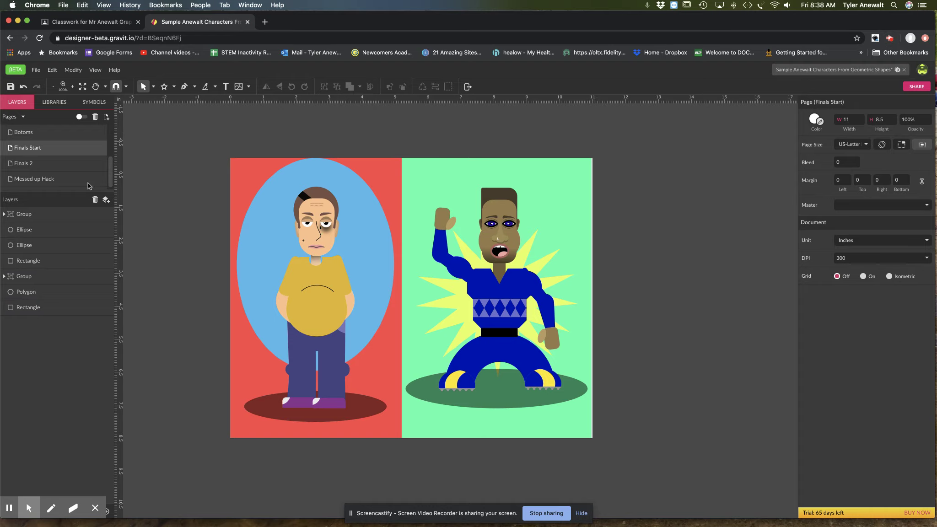
Examine the composition on the Finals 2 page, and return to the Finals Start page
click(58, 165)
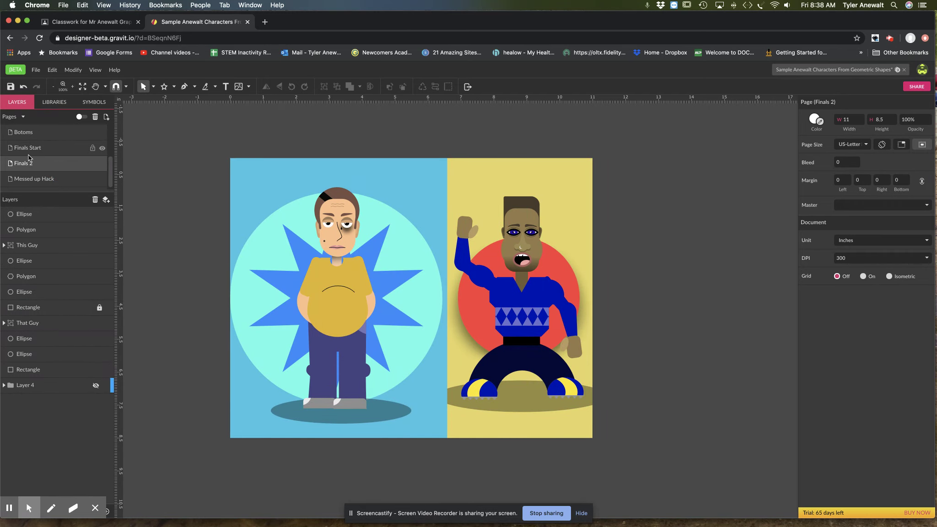
click(42, 150)
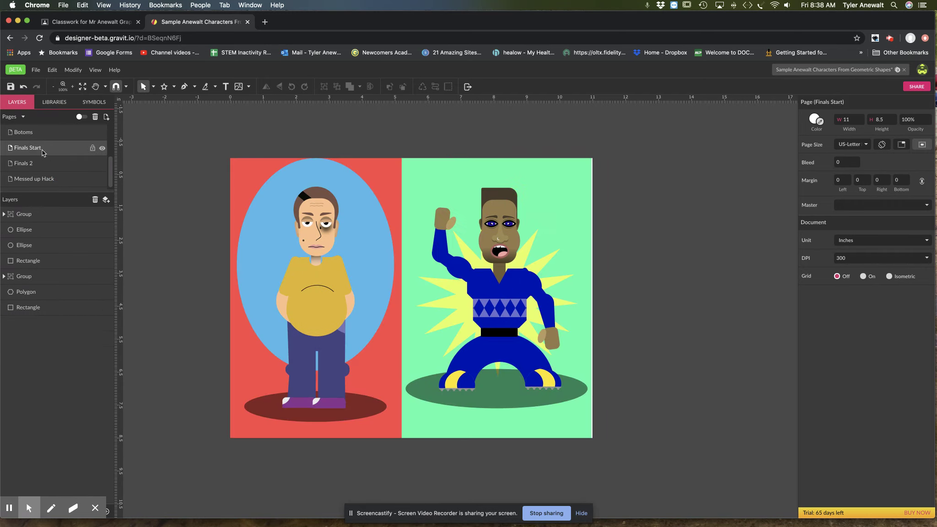
Group the yellow-shirted character with its shadow, blue ellipse and red rectangle, and name the group "This Guy"
drag(192, 211, 352, 446)
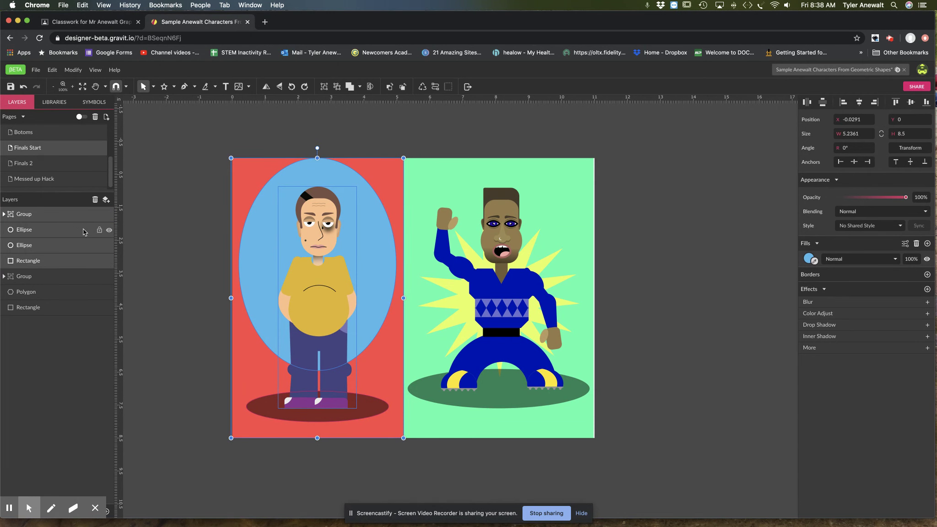
key(ctrl+g)
key(Escape)
click(27, 218)
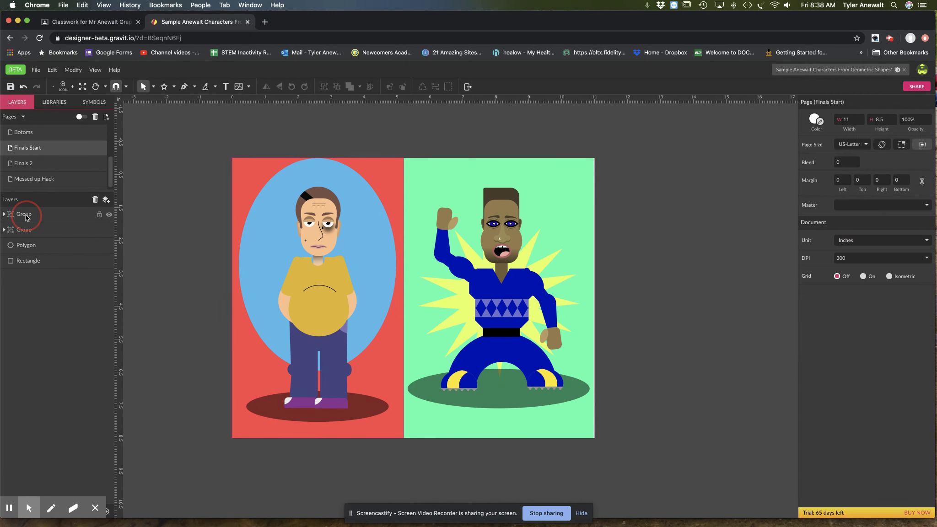
double_click(27, 215)
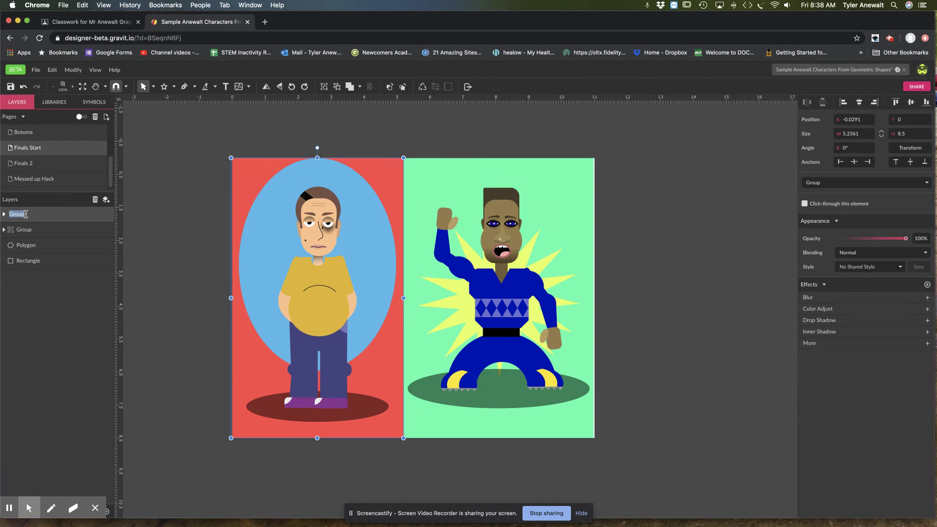
text(This Guy)
click(439, 137)
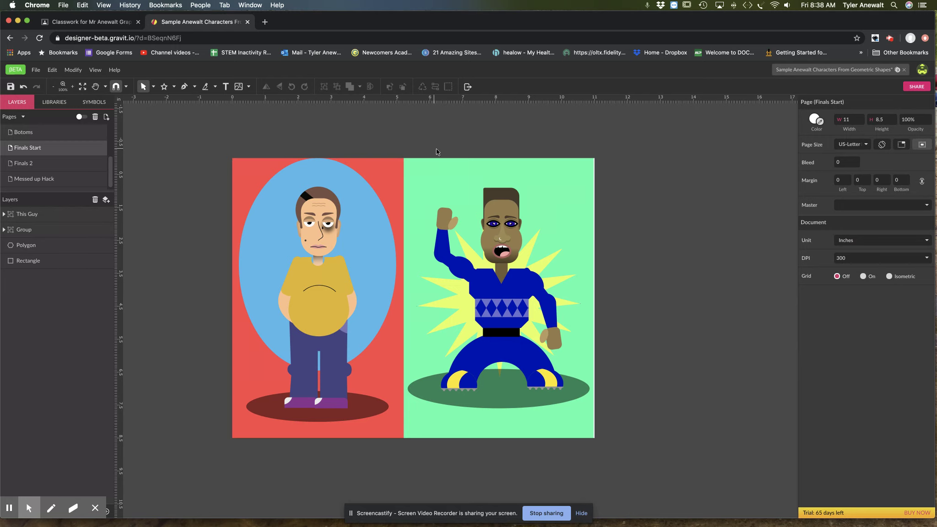
Group the blue-suited character with the star and green rectangle under the name "That Guy", and save the document
drag(439, 136, 627, 429)
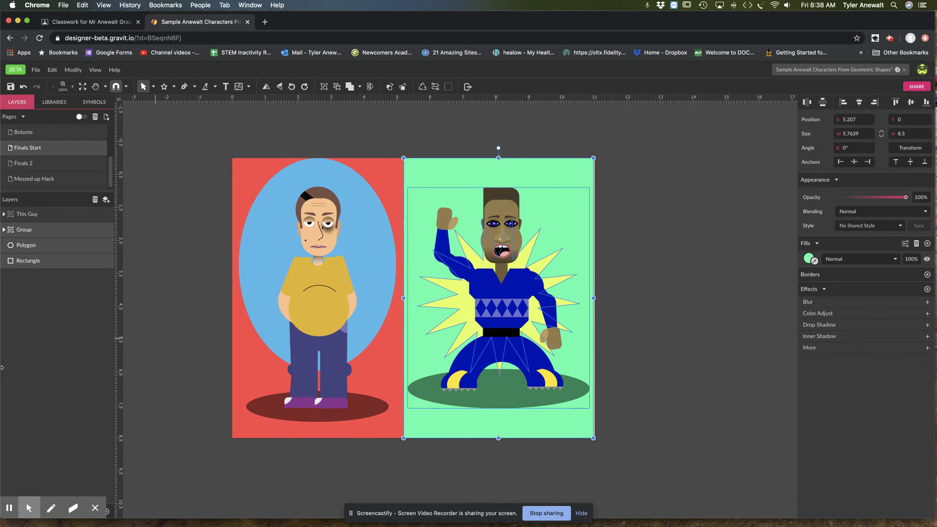
key(ctrl+g)
double_click(21, 229)
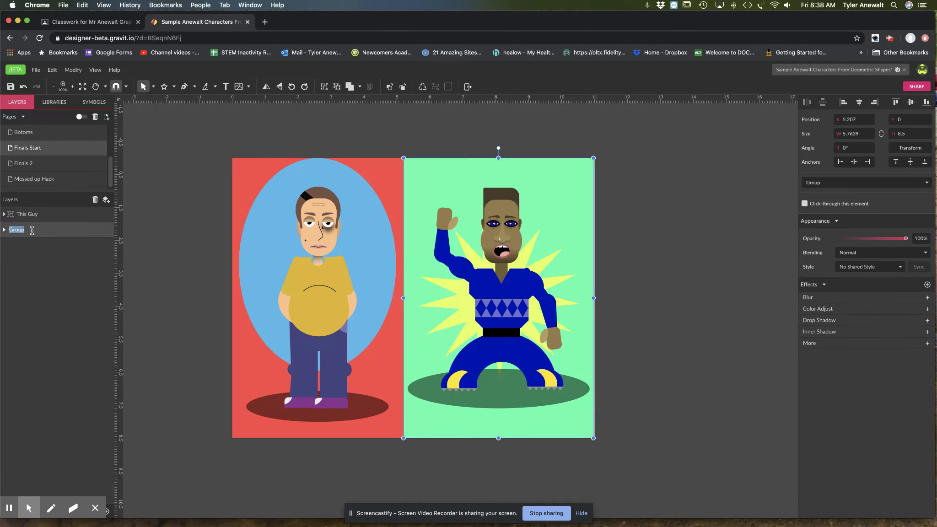
text(Tha)
key(Return)
click(661, 314)
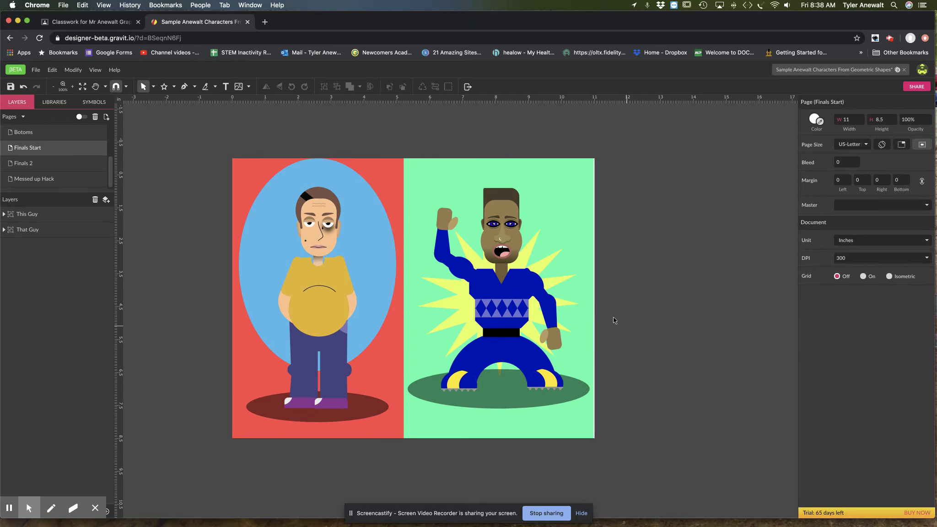
click(10, 90)
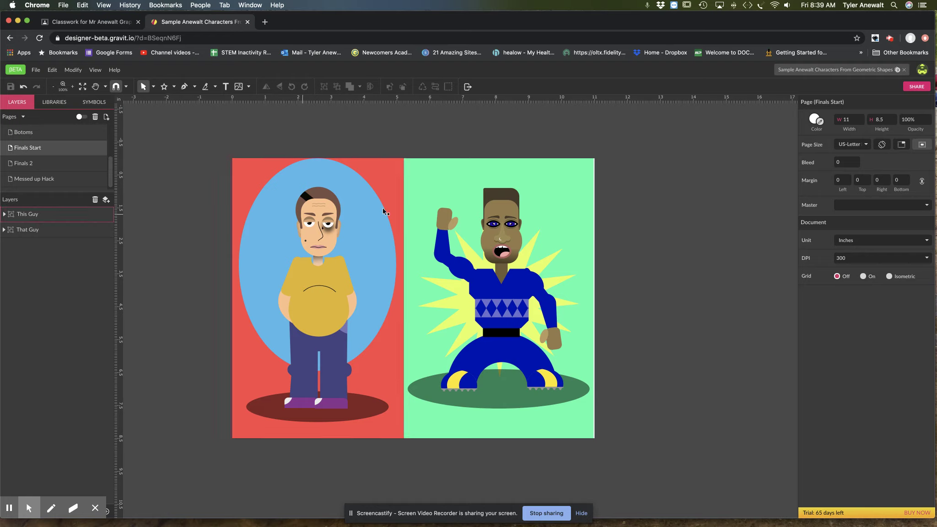
click(891, 40)
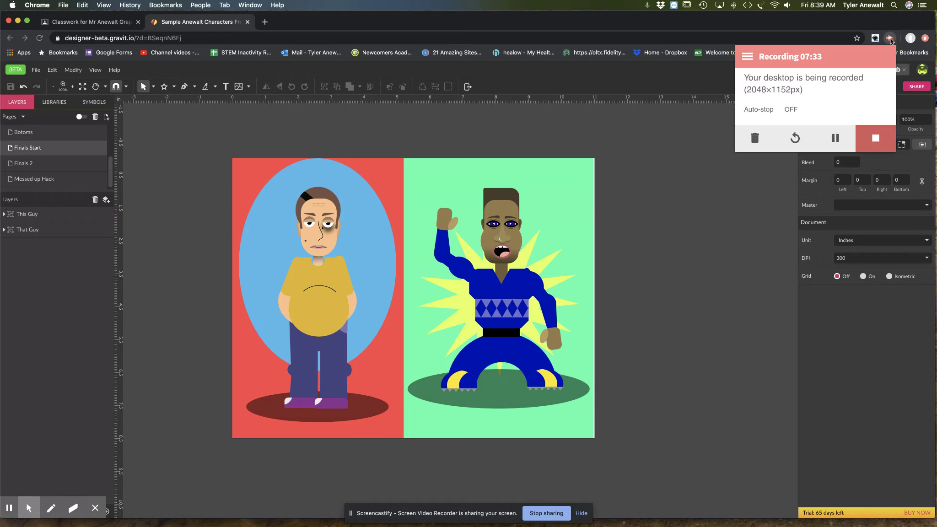